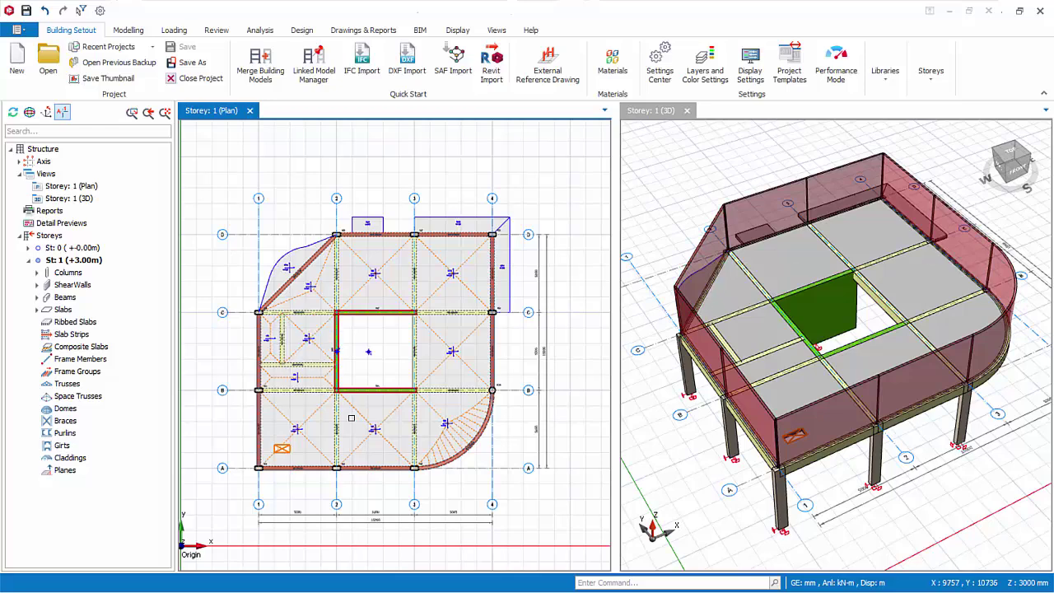
# - Select slab 1S2 and bring up its loads: self weight, G load and Q load
pyautogui.click(376, 433)
pyautogui.moveTo(377, 433)
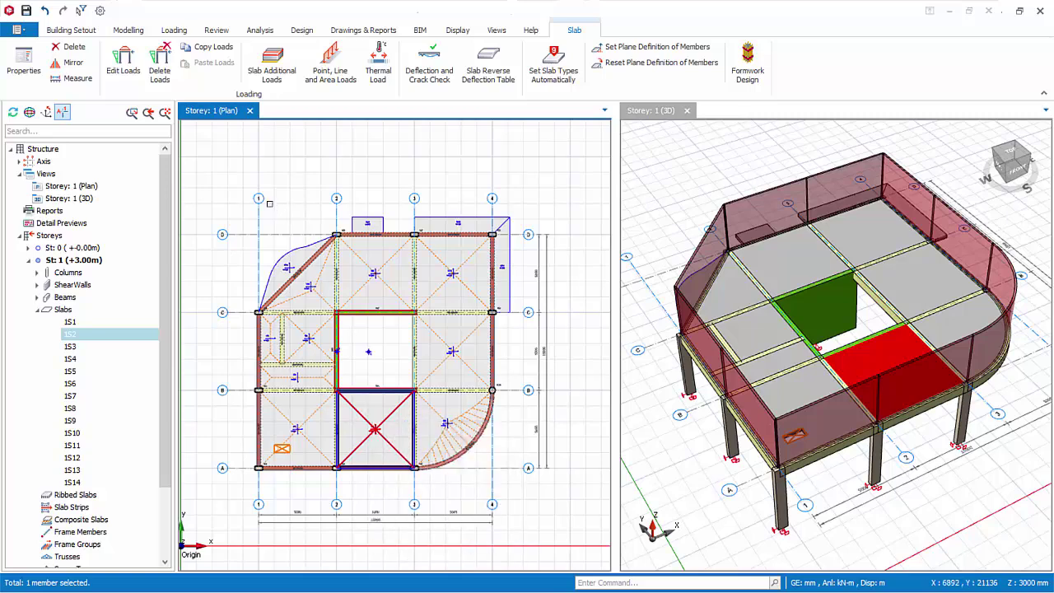
pyautogui.click(122, 65)
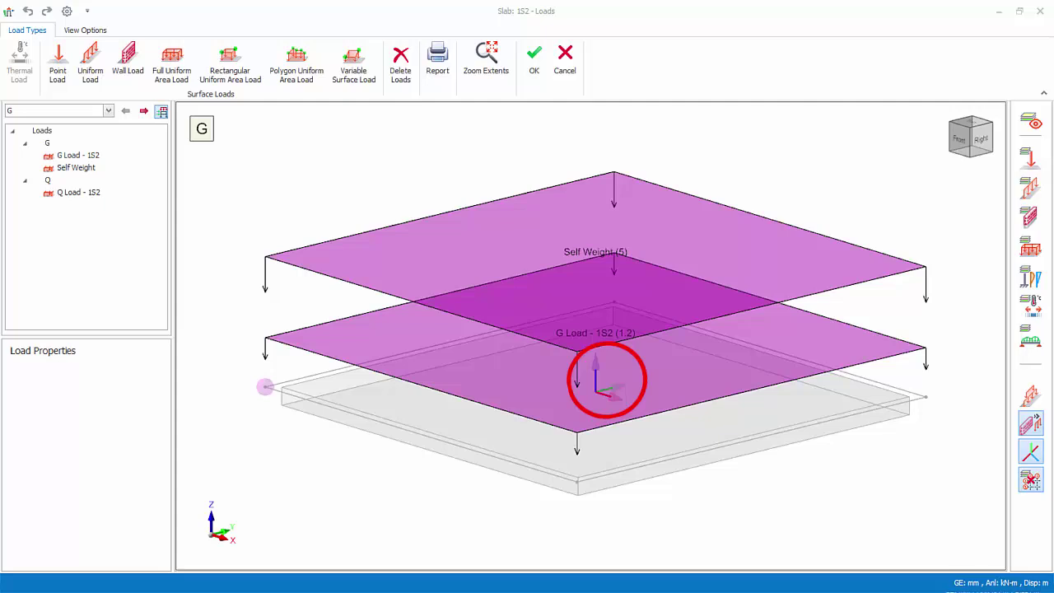
# - Draw a 1 kN/m gravity uniform line load G-3 across slab 1S2 from Top view
pyautogui.click(90, 62)
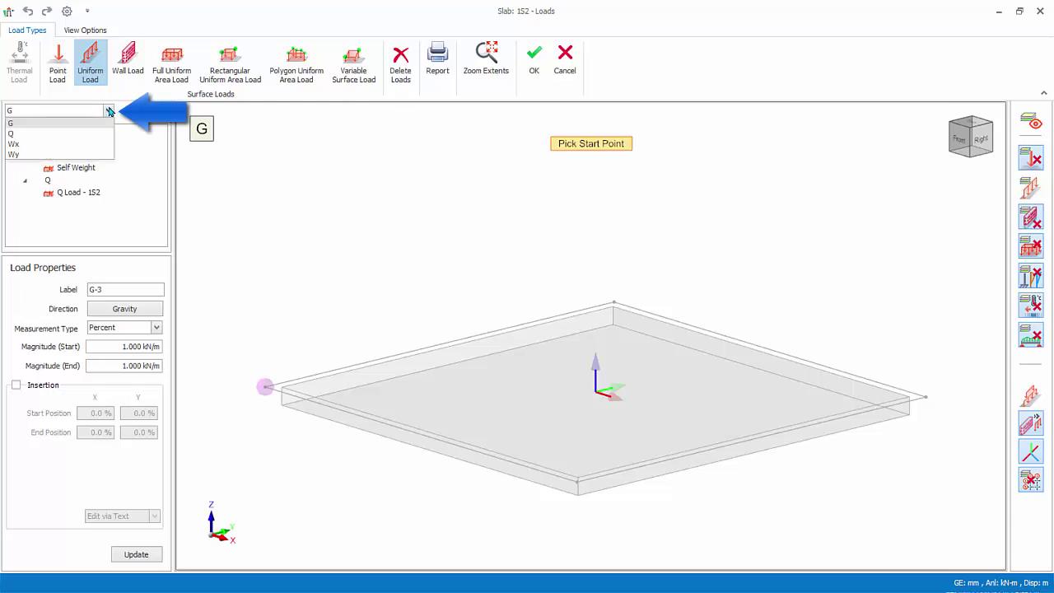
pyautogui.click(972, 127)
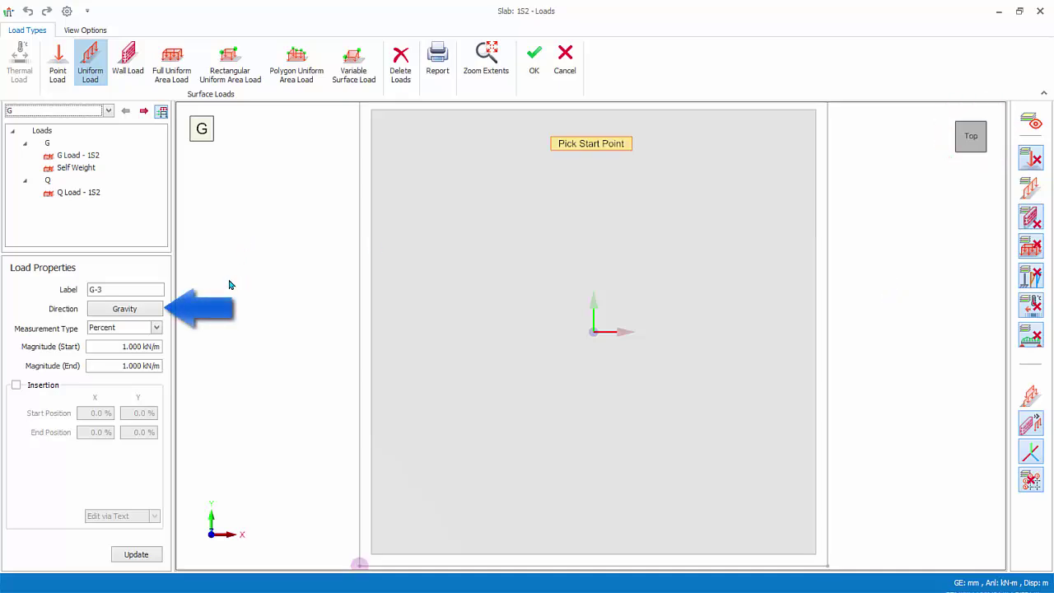
pyautogui.click(143, 310)
pyautogui.click(52, 337)
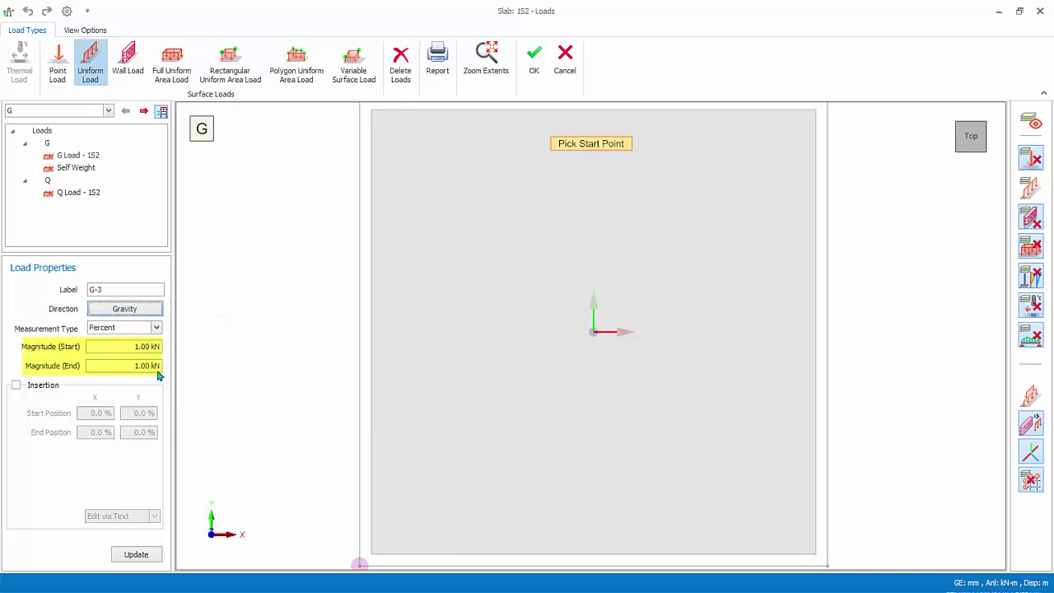
pyautogui.click(434, 486)
pyautogui.click(434, 203)
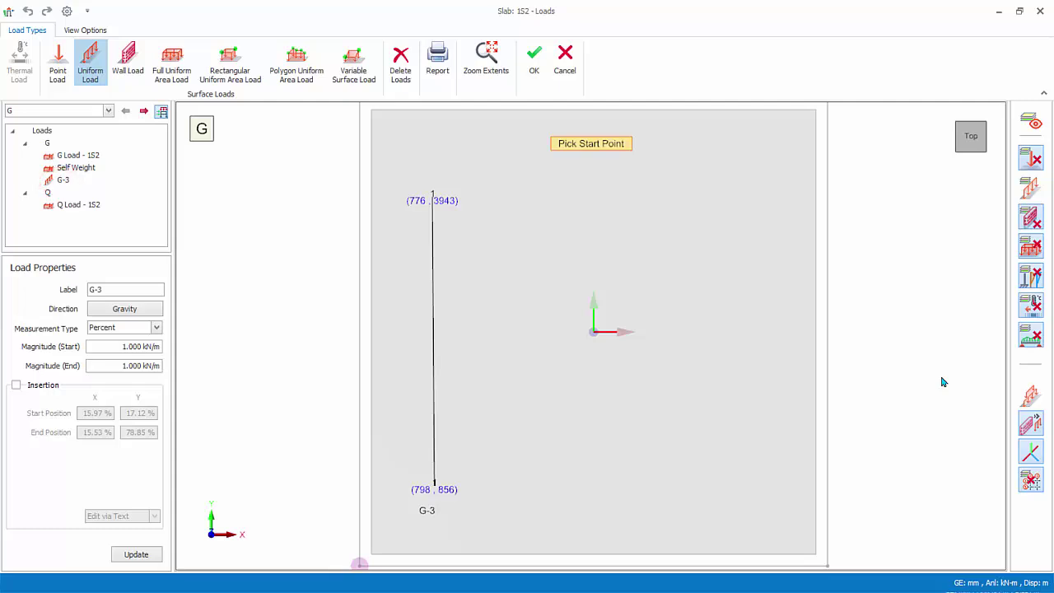
pyautogui.press('Escape')
pyautogui.scroll(-1, 899, 379)
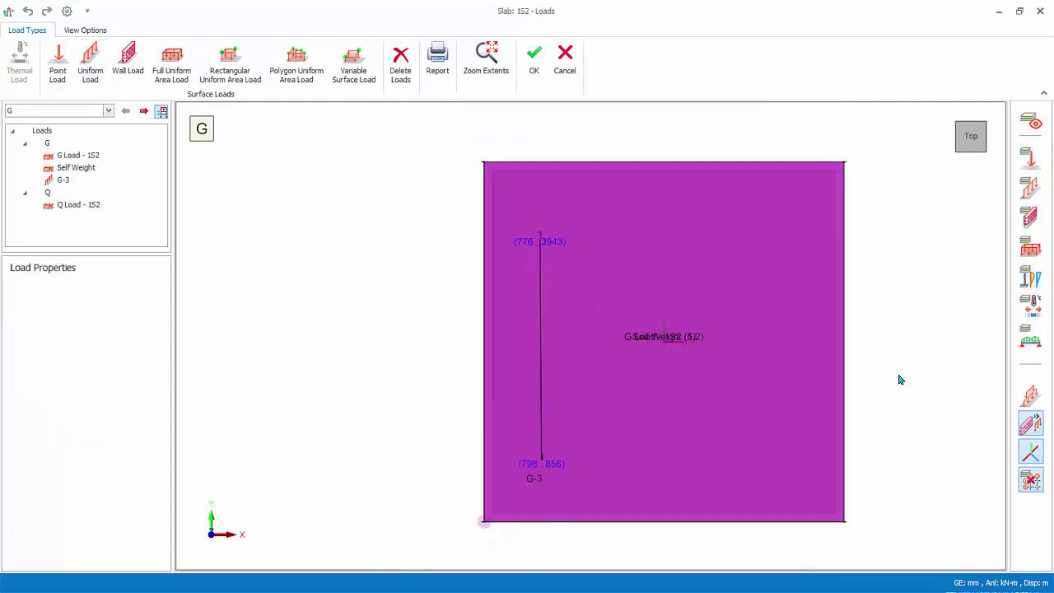
pyautogui.moveTo(887, 402); pyautogui.dragTo(651, 292, button='middle')
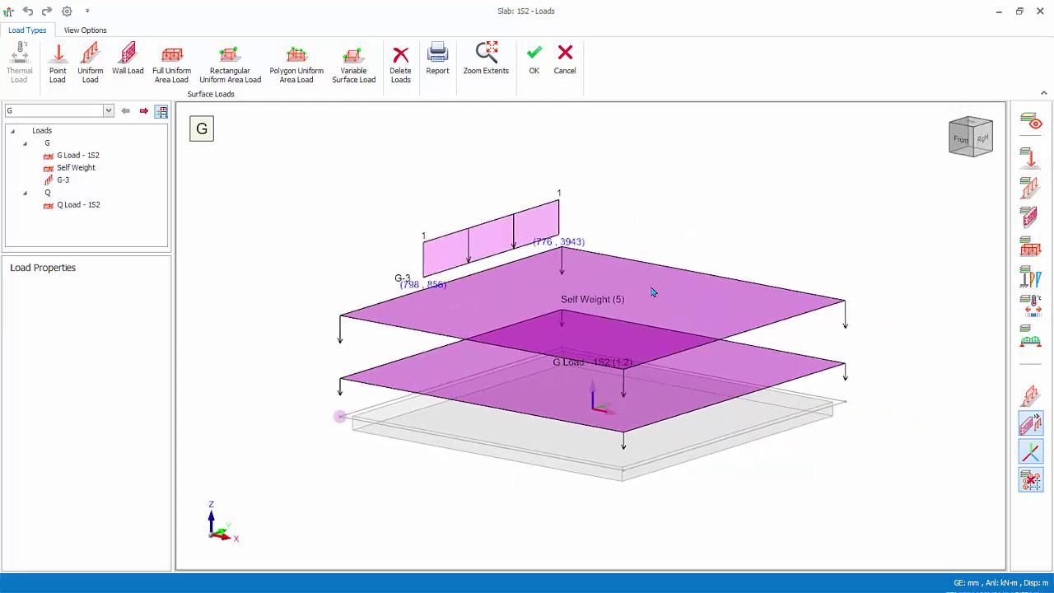
# - Select line load G-3 and set its Measurement Type to Distance
pyautogui.click(483, 242)
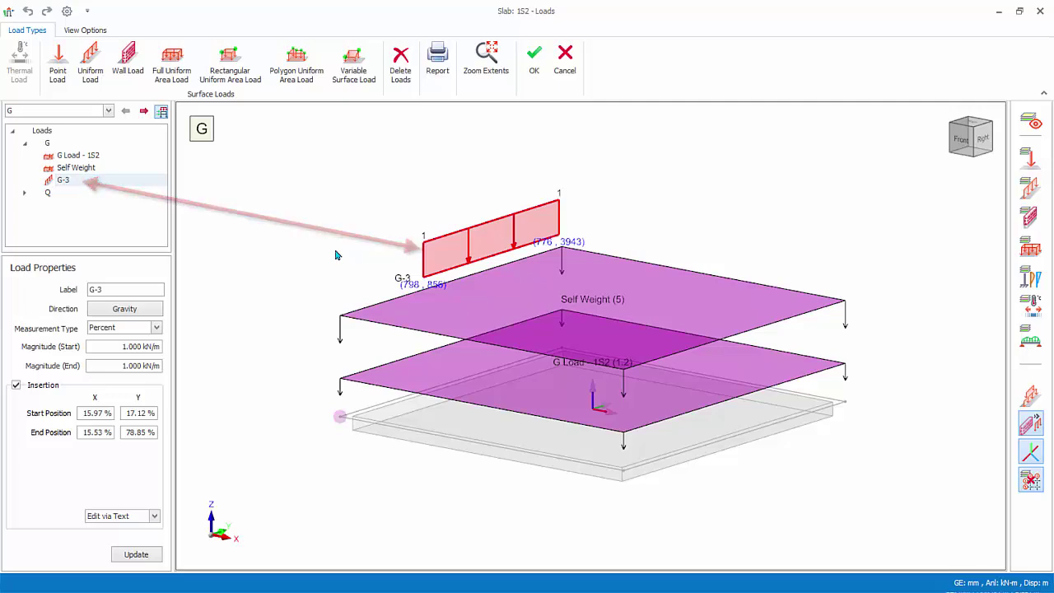
pyautogui.click(156, 327)
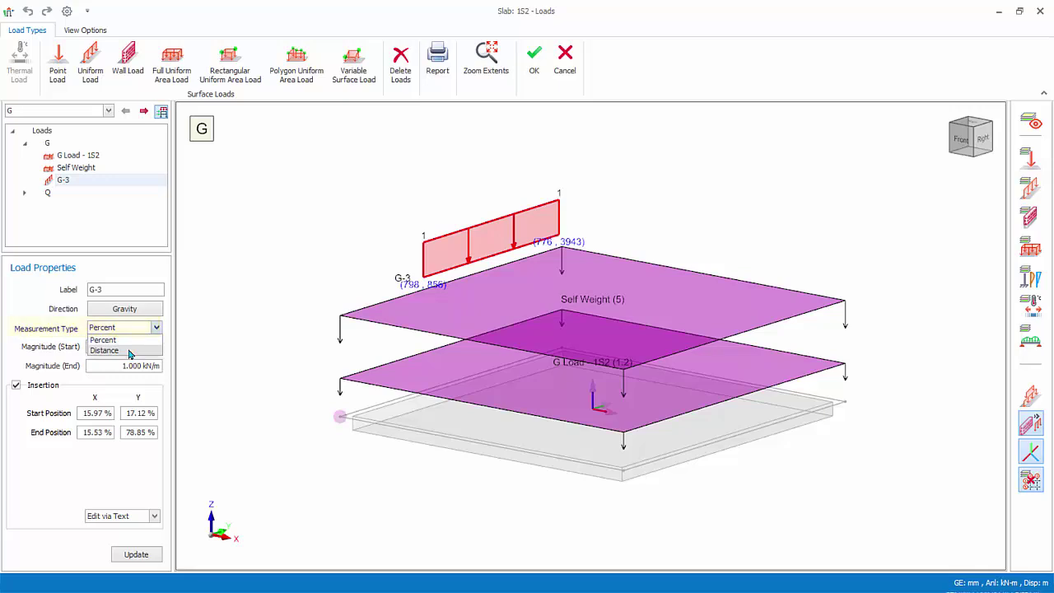
pyautogui.click(129, 352)
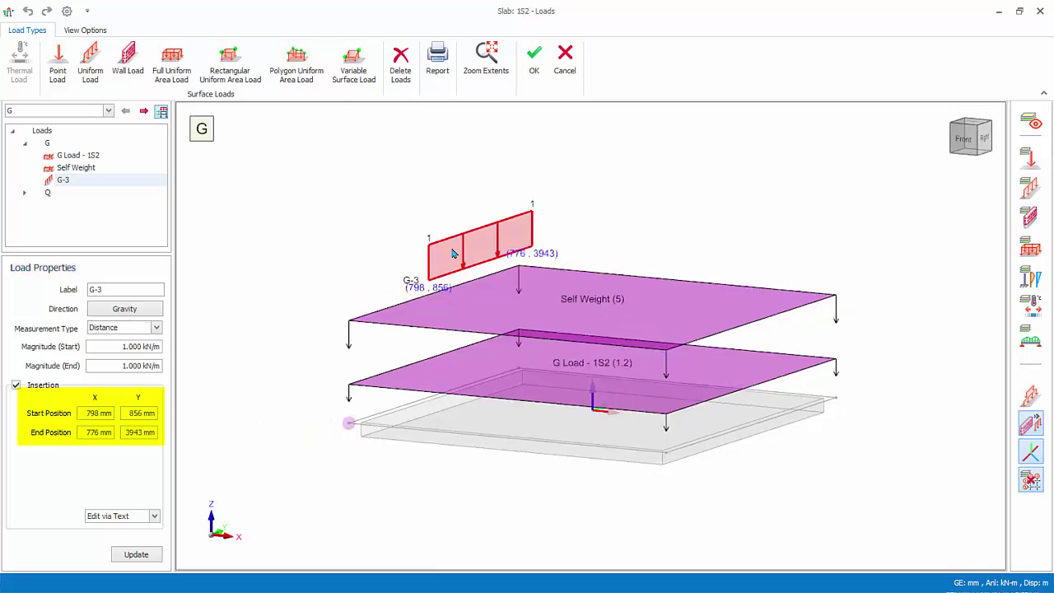
# - Set G-3's start to 1000, 1000 mm and end to 1000, 4000 mm, then update
pyautogui.click(92, 412)
pyautogui.write('1000')
pyautogui.click(83, 432)
pyautogui.write('10')
pyautogui.click(124, 413)
pyautogui.write('10')
pyautogui.click(129, 432)
pyautogui.write('4000')
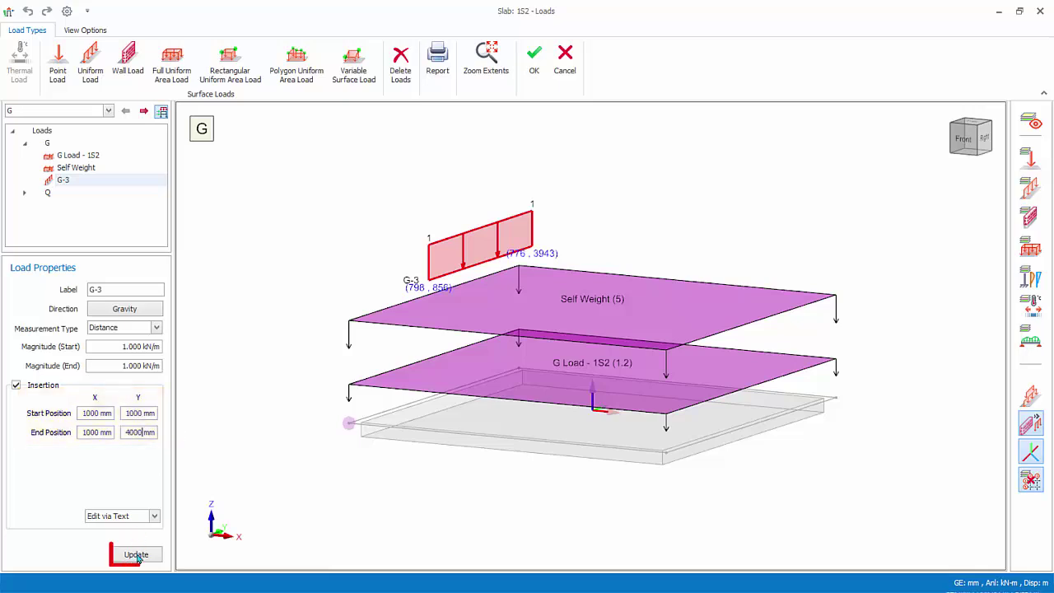
pyautogui.click(138, 556)
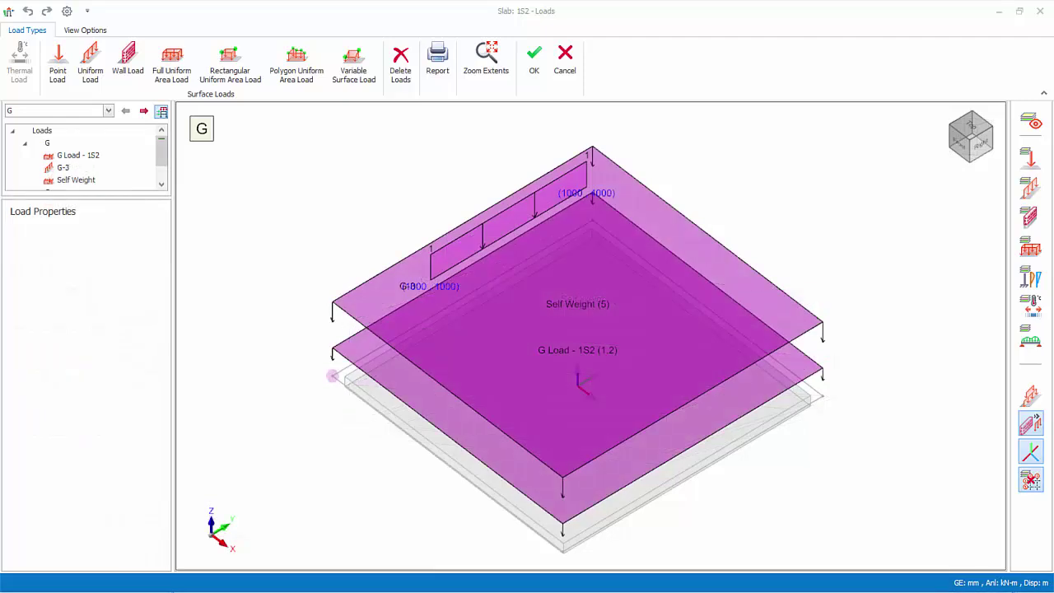
# - Place a 9 kN/m '100 Brick Wall - Singapore' wall load on slab 1S2 and accept the editor
pyautogui.click(135, 63)
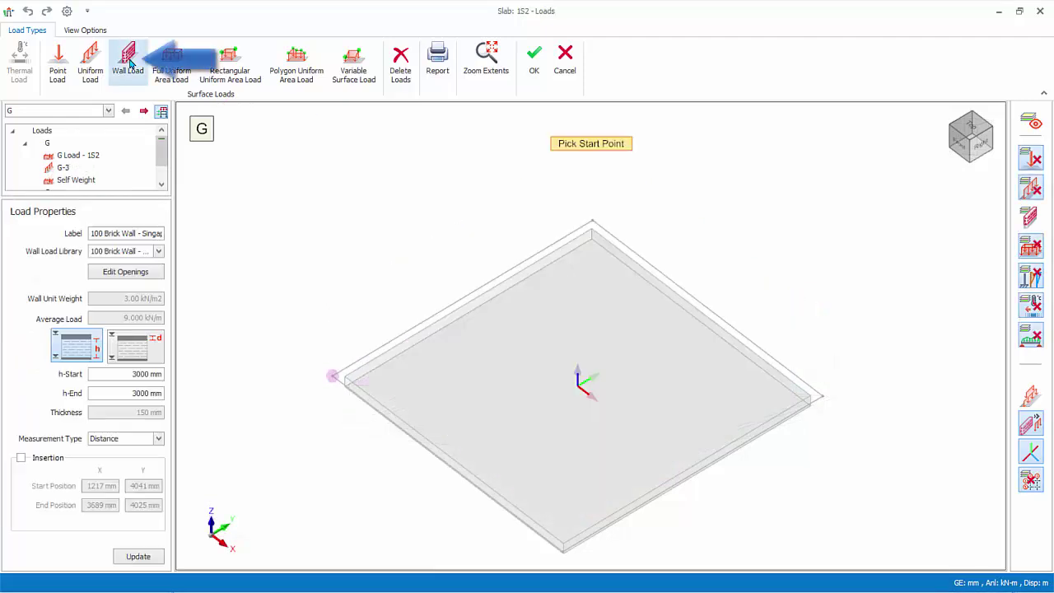
pyautogui.click(159, 252)
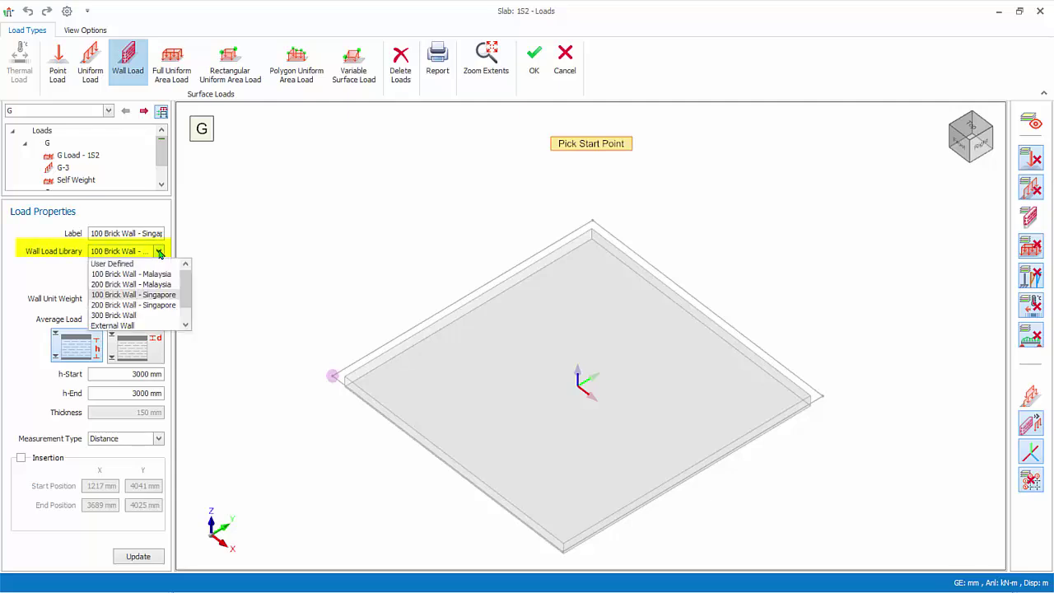
pyautogui.click(159, 297)
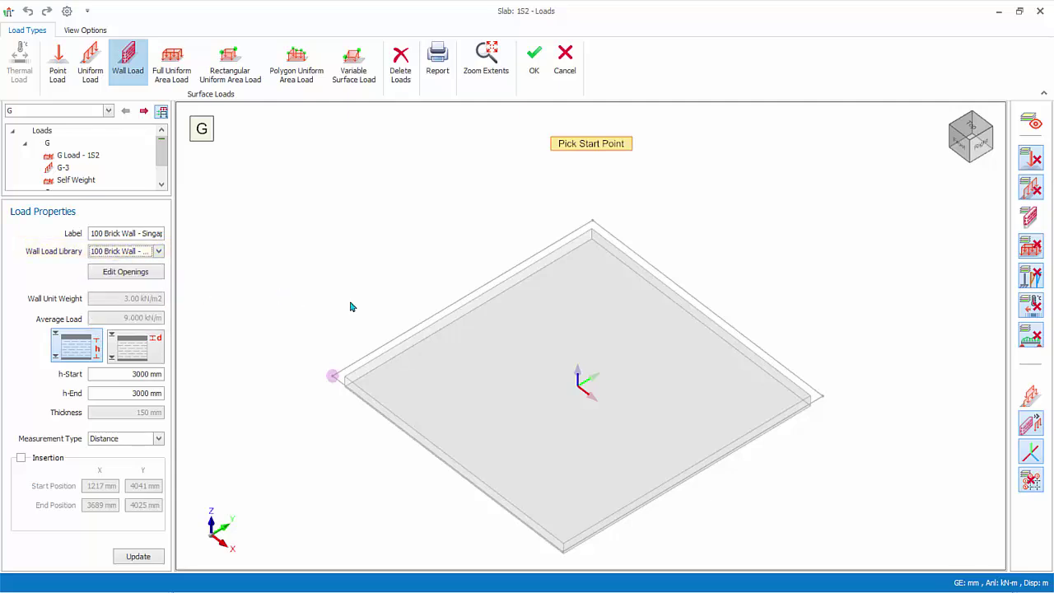
pyautogui.click(592, 297)
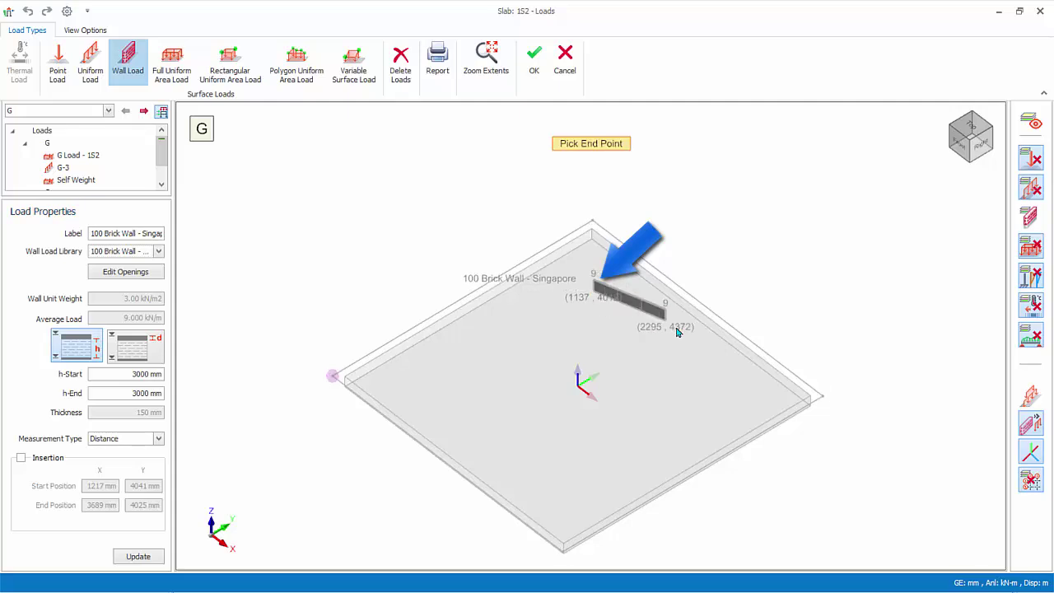
pyautogui.click(696, 373)
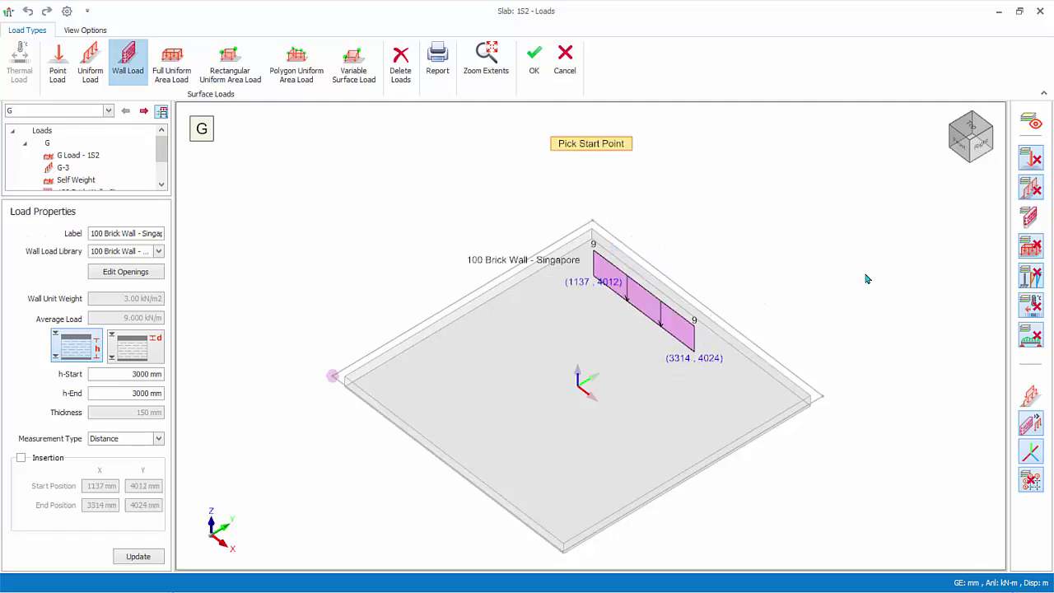
pyautogui.click(21, 457)
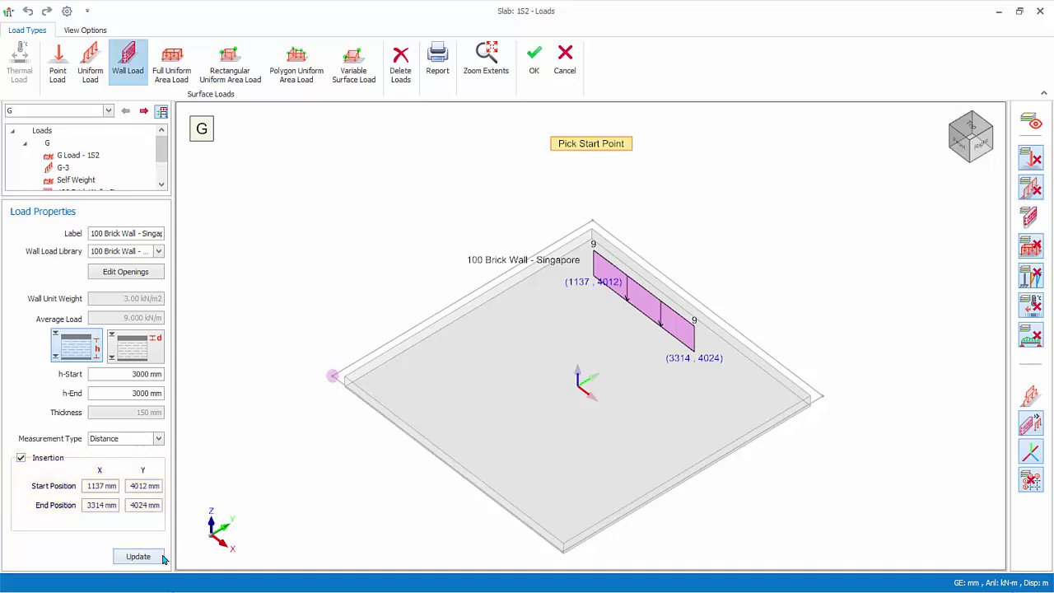
pyautogui.press('Escape')
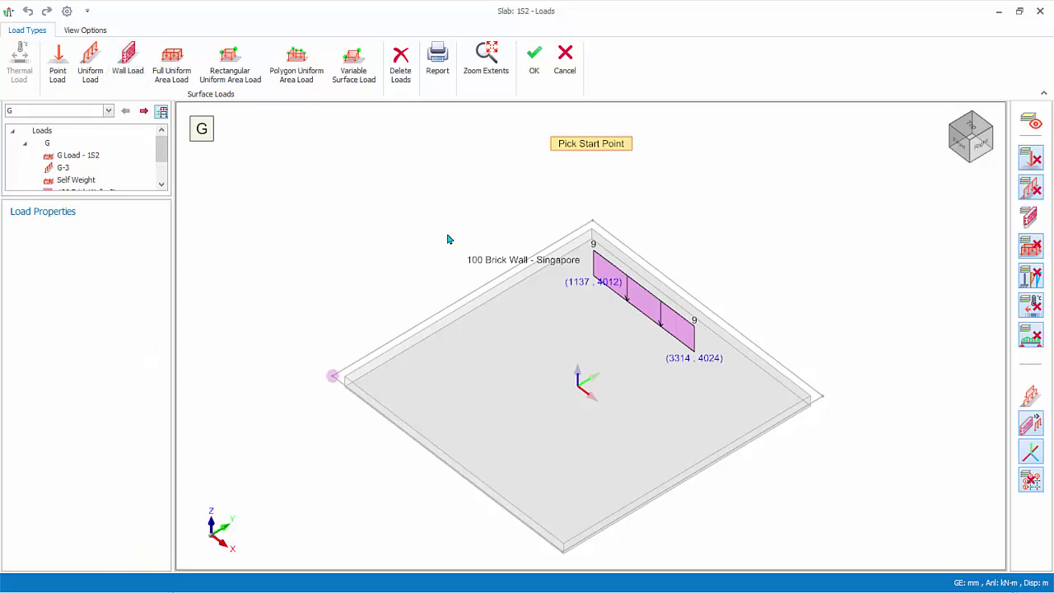
pyautogui.click(534, 54)
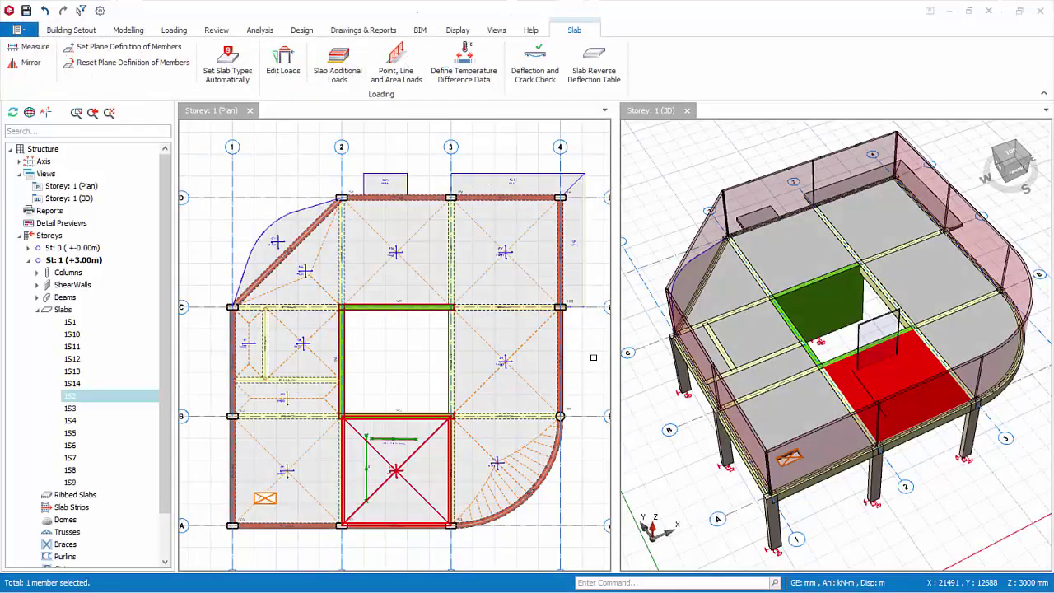
# - Deselect slab 1S2, zoom to slab 1S7, and bring up the Point, Line and Area Loads panel
pyautogui.click(449, 380)
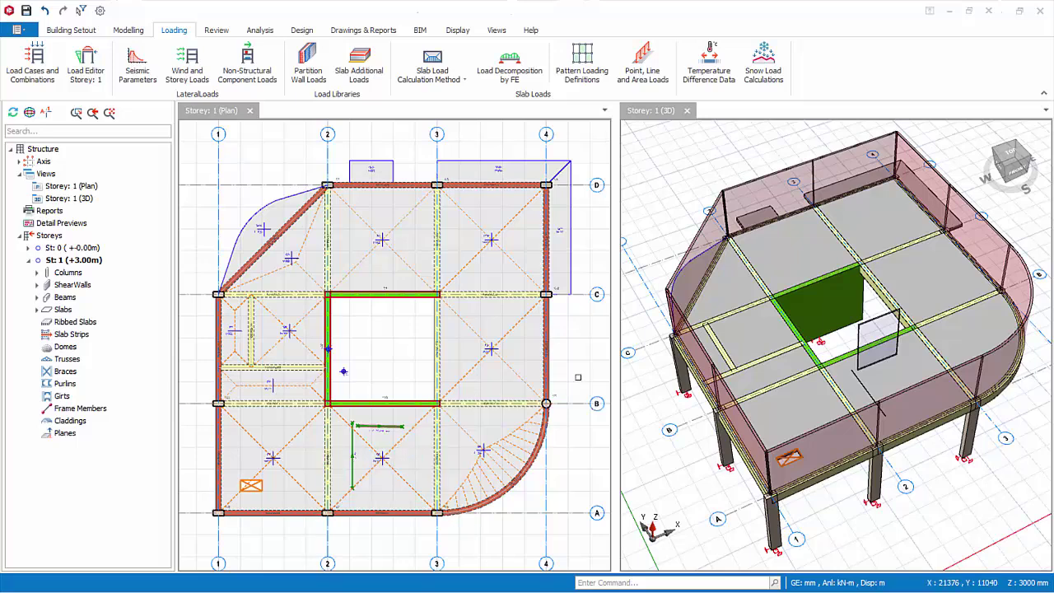
pyautogui.scroll(3, 543, 369)
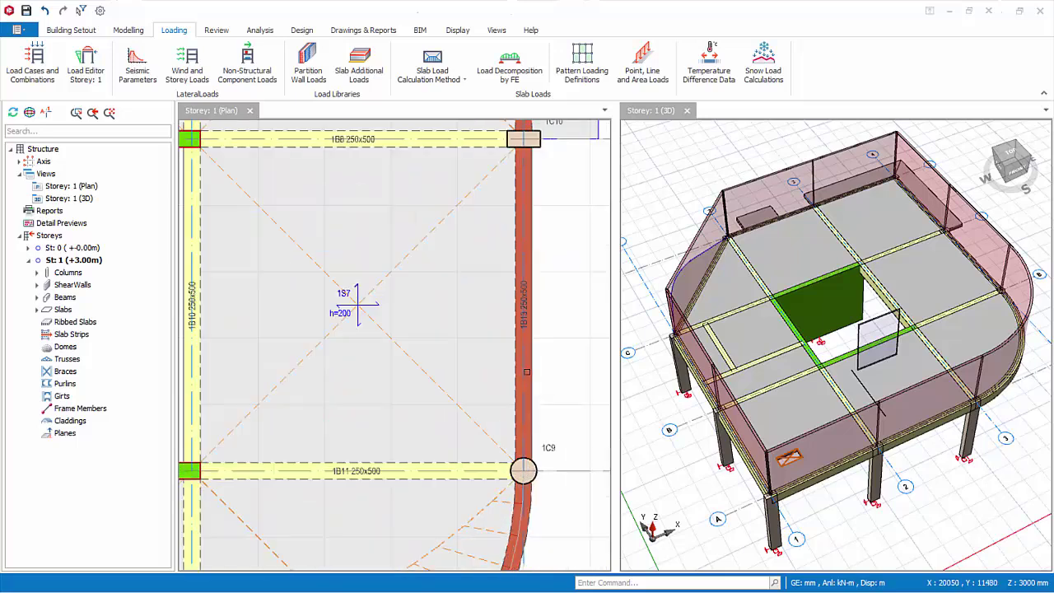
pyautogui.scroll(-1, 528, 367)
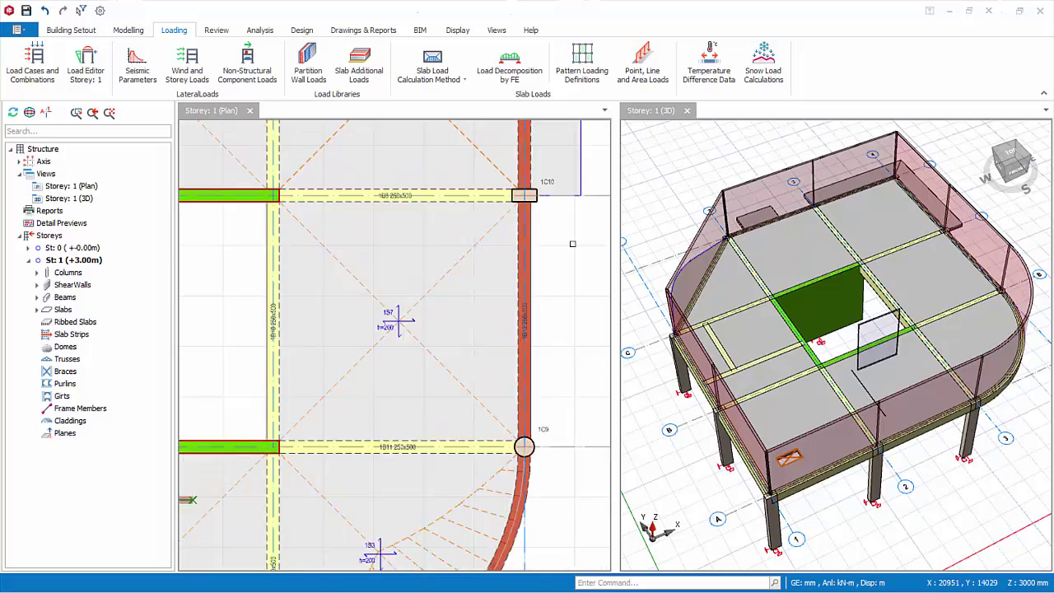
pyautogui.click(641, 76)
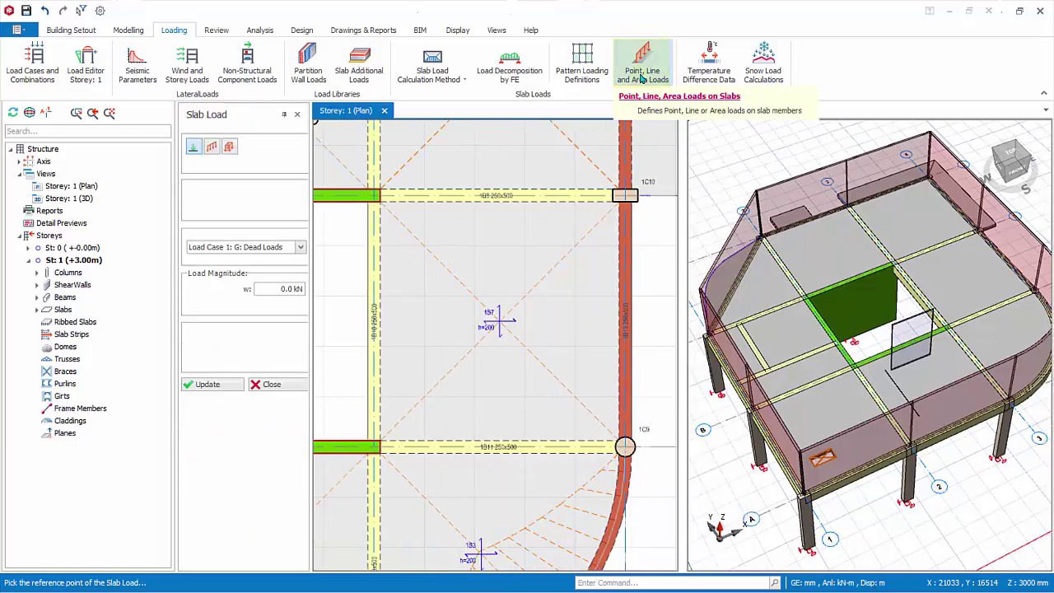
# - Draw two 5 kN/m dead-load line loads on the slab, the second 3000 mm long
pyautogui.click(214, 152)
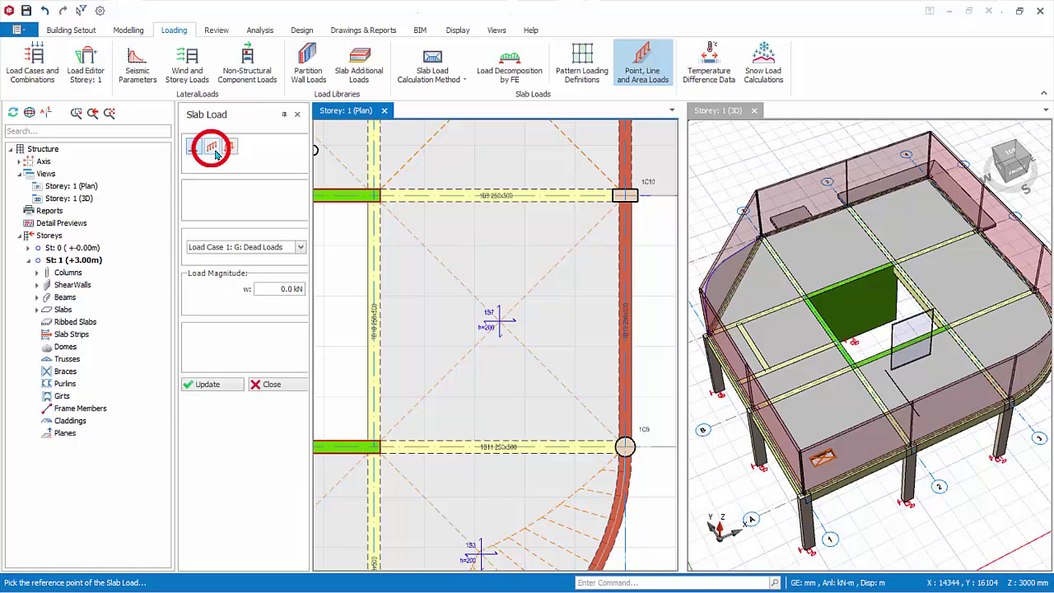
pyautogui.click(300, 247)
pyautogui.click(300, 249)
pyautogui.moveTo(272, 289); pyautogui.dragTo(322, 289)
pyautogui.write('5.0 kN/m')
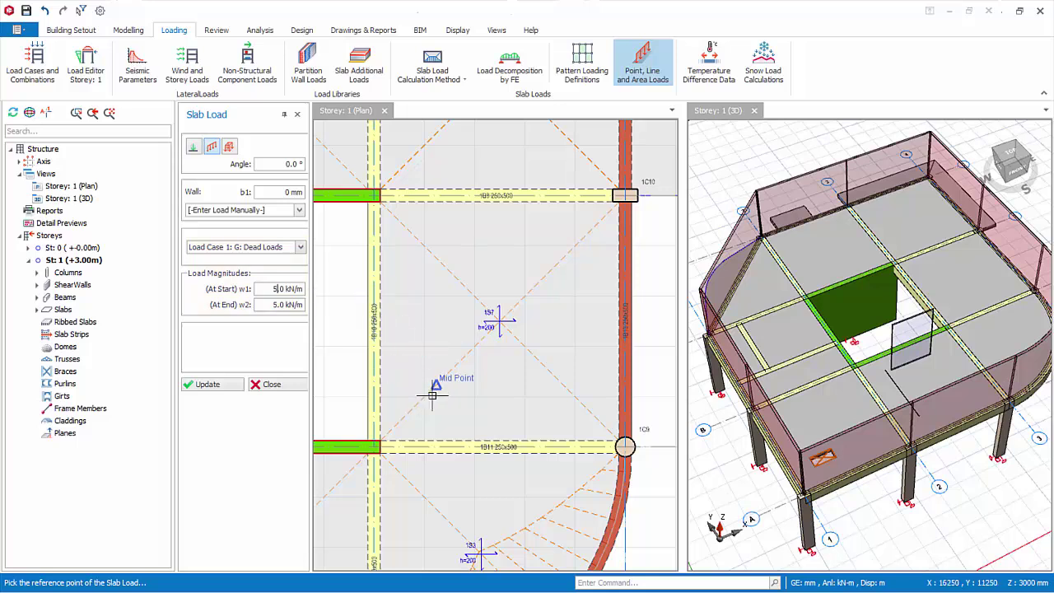
pyautogui.click(424, 396)
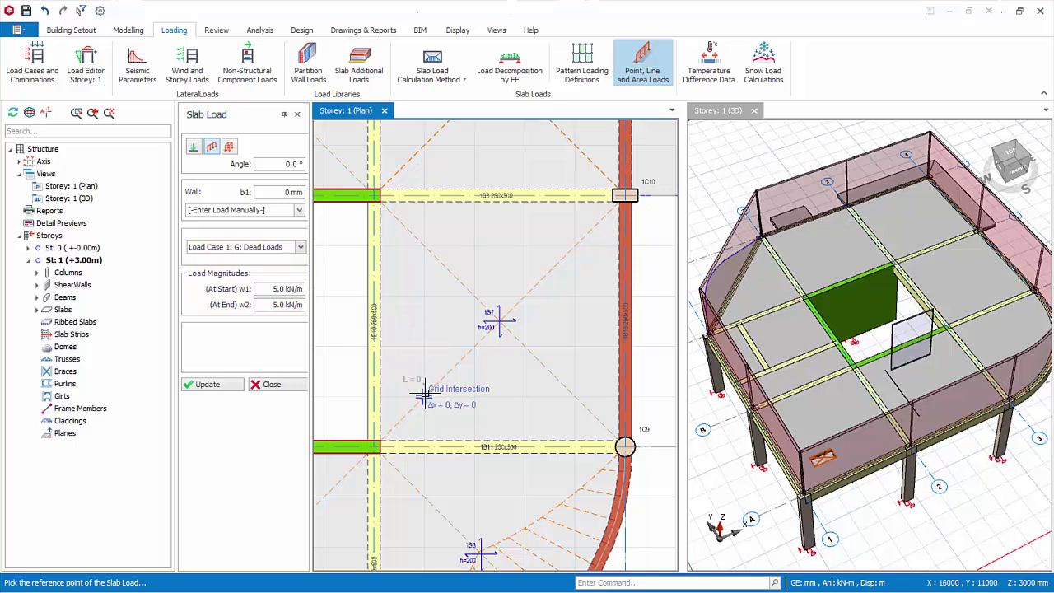
pyautogui.click(425, 247)
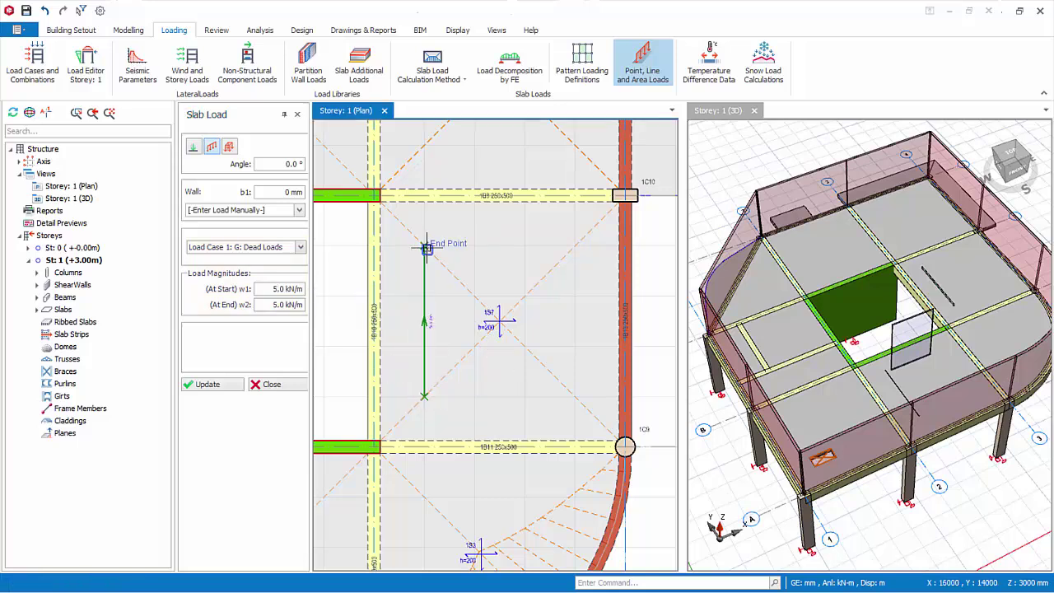
pyautogui.click(476, 396)
pyautogui.press('F2')
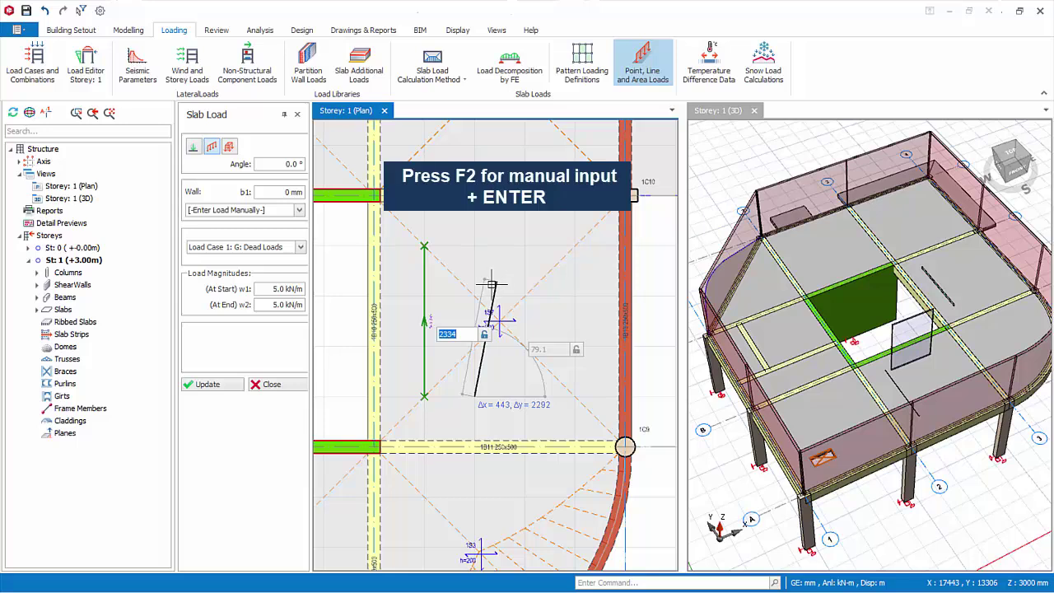
pyautogui.write('0,3')
pyautogui.press('Return')
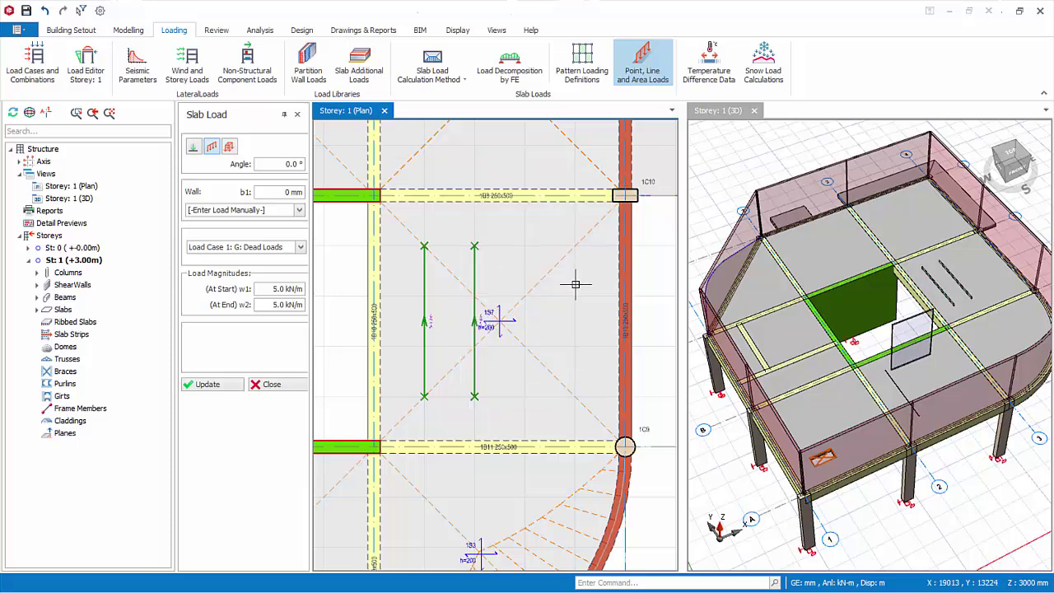
# - Add a '100 Brick Wall - Singapore' wall load with 3.0 m height up to the grid intersection
pyautogui.click(299, 210)
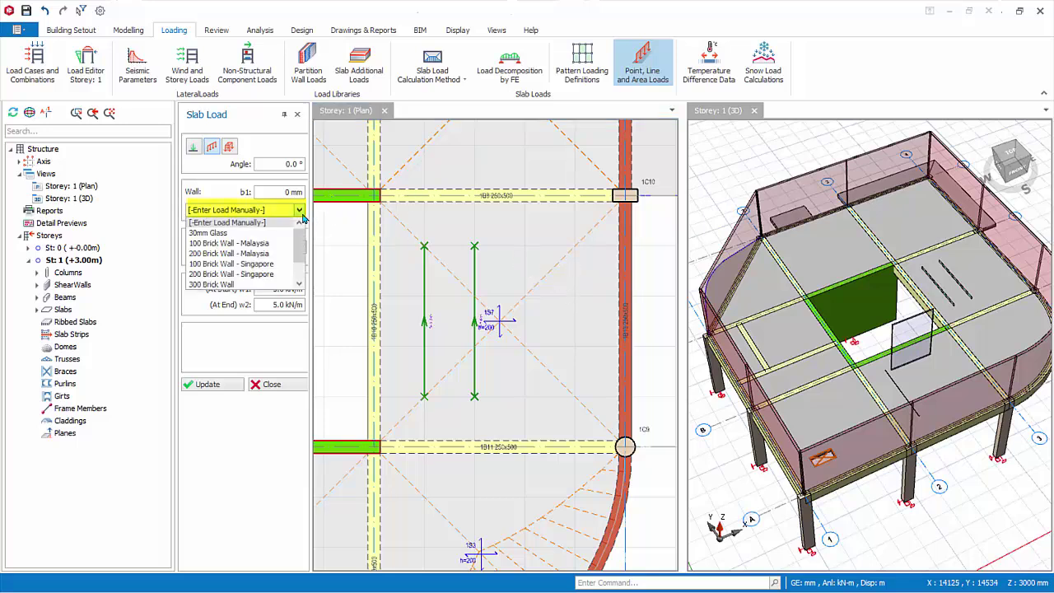
pyautogui.click(269, 265)
pyautogui.click(275, 335)
pyautogui.write('3')
pyautogui.press('Return')
pyautogui.click(525, 396)
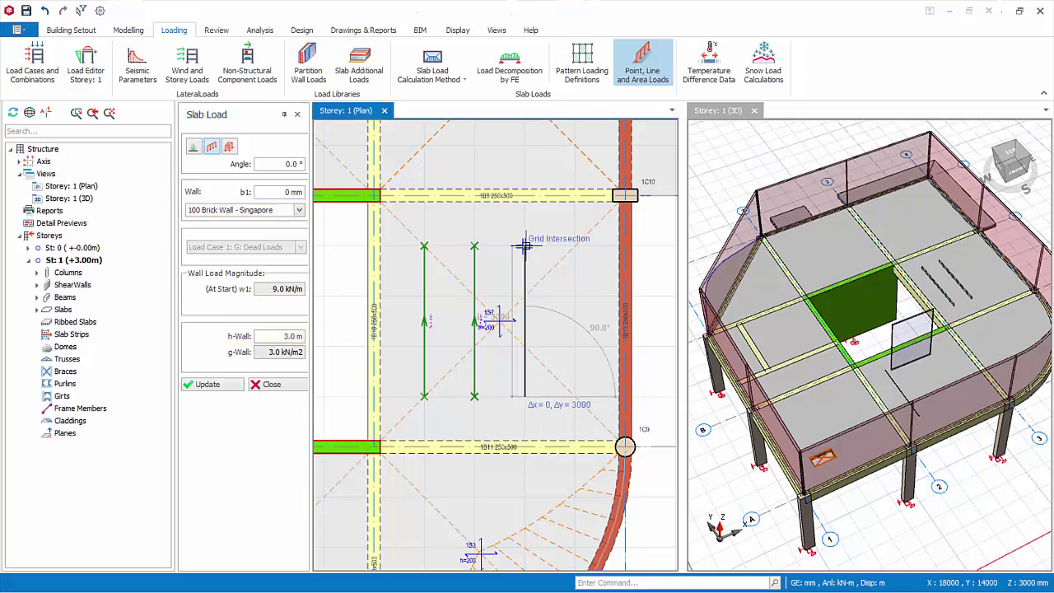
pyautogui.click(524, 245)
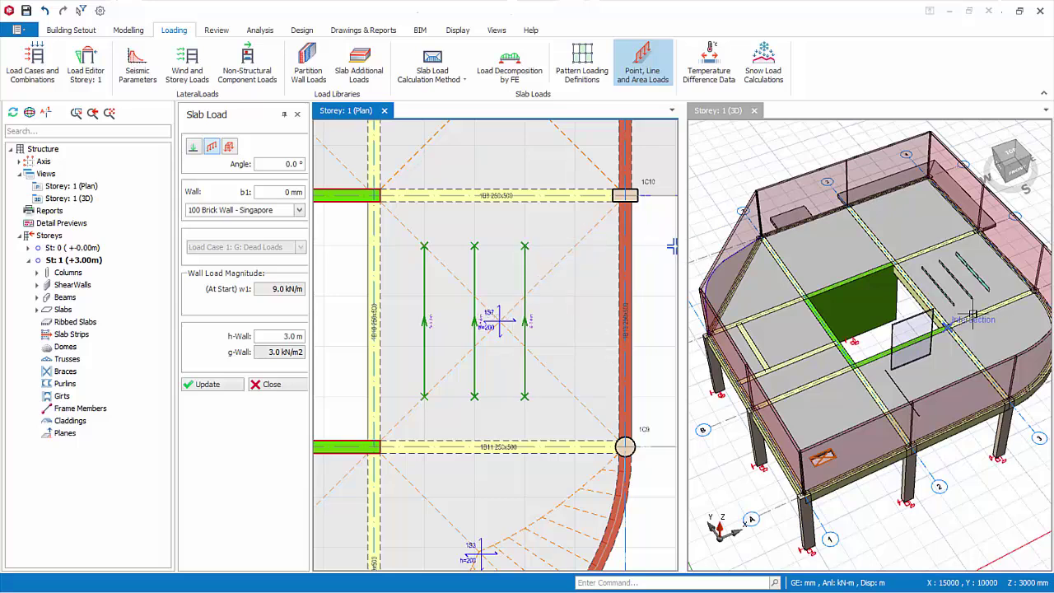
pyautogui.click(268, 384)
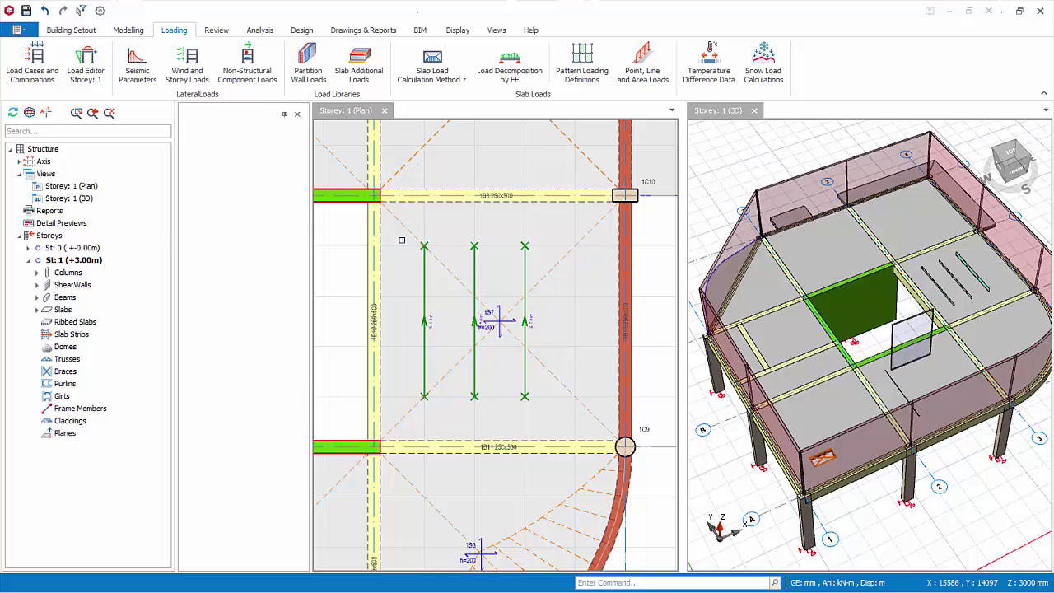
# - Select both line loads and the wall load and delete them
pyautogui.click(419, 289)
pyautogui.click(475, 260)
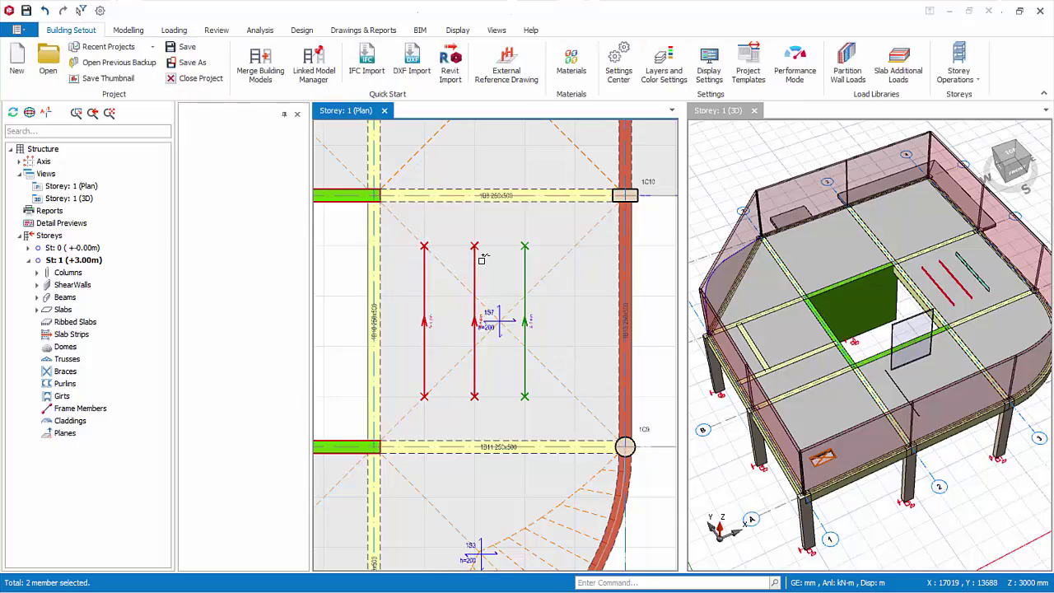
pyautogui.click(524, 262)
pyautogui.rightClick(494, 266)
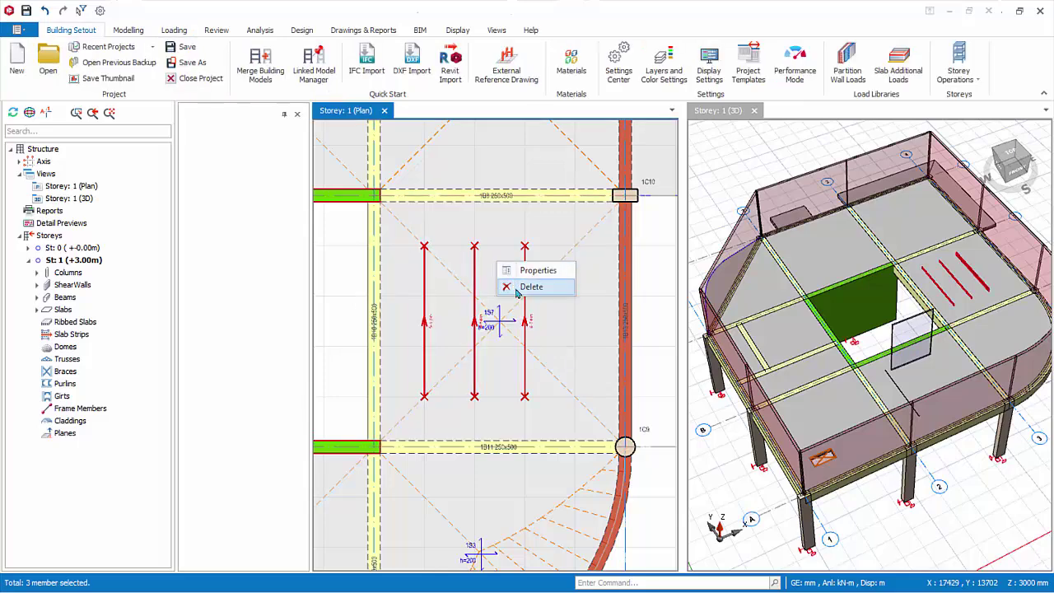
pyautogui.click(516, 287)
pyautogui.click(531, 456)
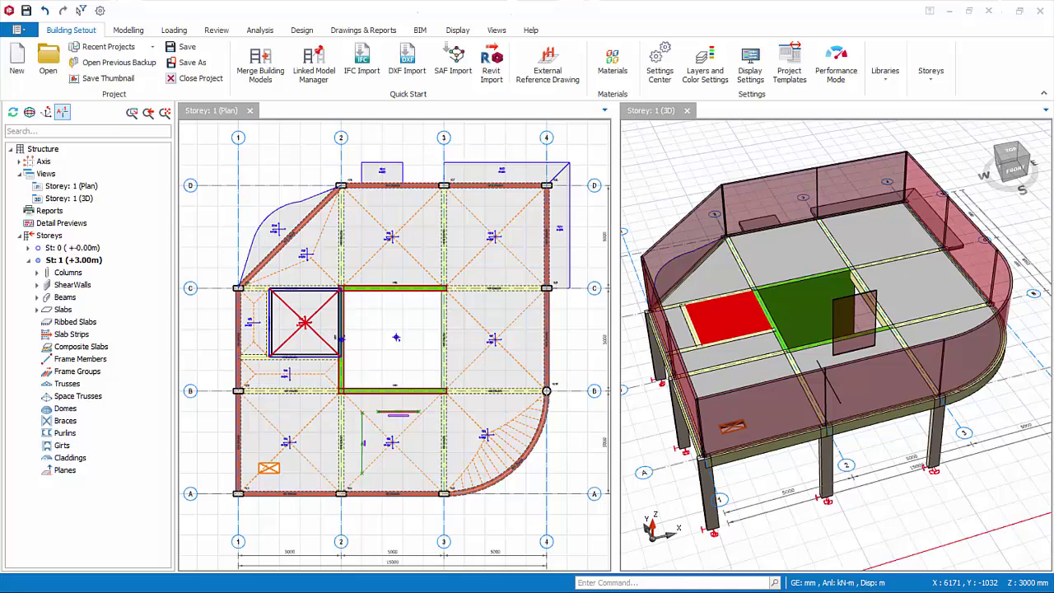
# - Insert storeys up to Storey No. 4 at 3000 mm each, accepting the cannot-undo warning
pyautogui.click(930, 72)
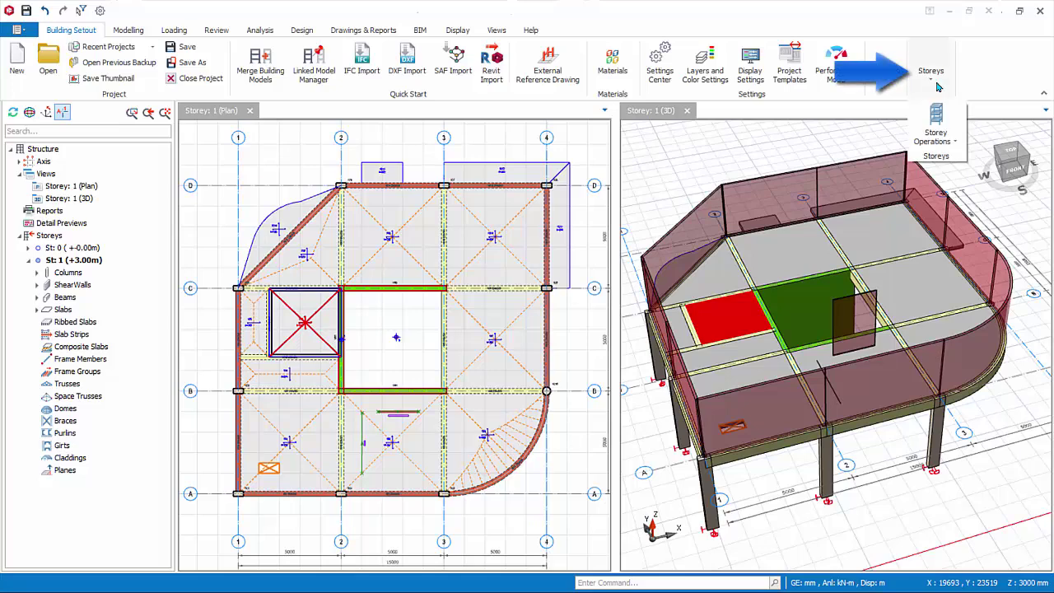
pyautogui.click(949, 145)
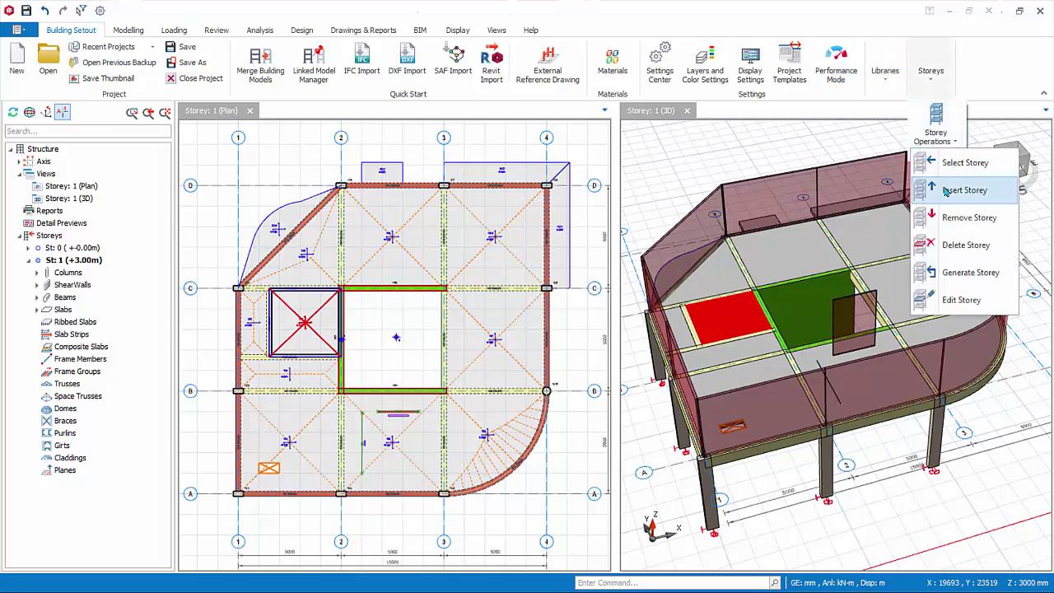
pyautogui.click(60, 237)
pyautogui.rightClick(61, 238)
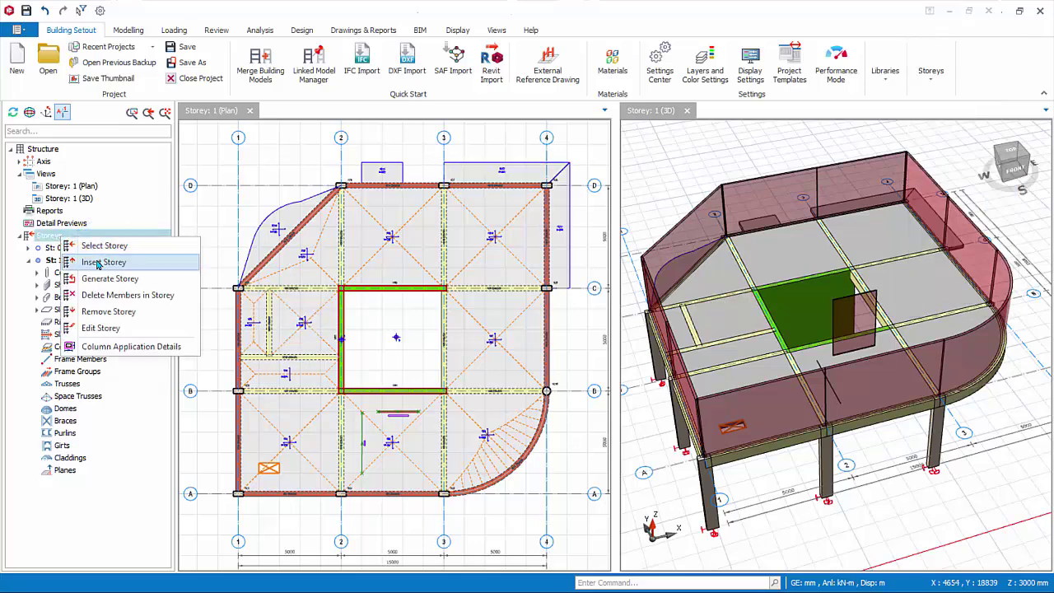
pyautogui.click(97, 263)
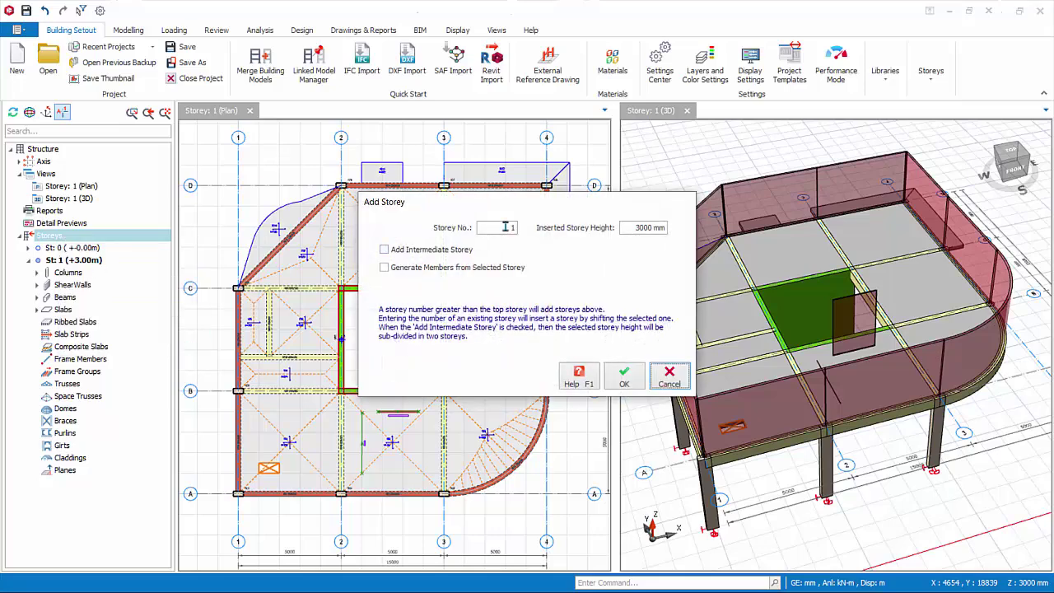
pyautogui.click(506, 227)
pyautogui.write('4')
pyautogui.click(625, 378)
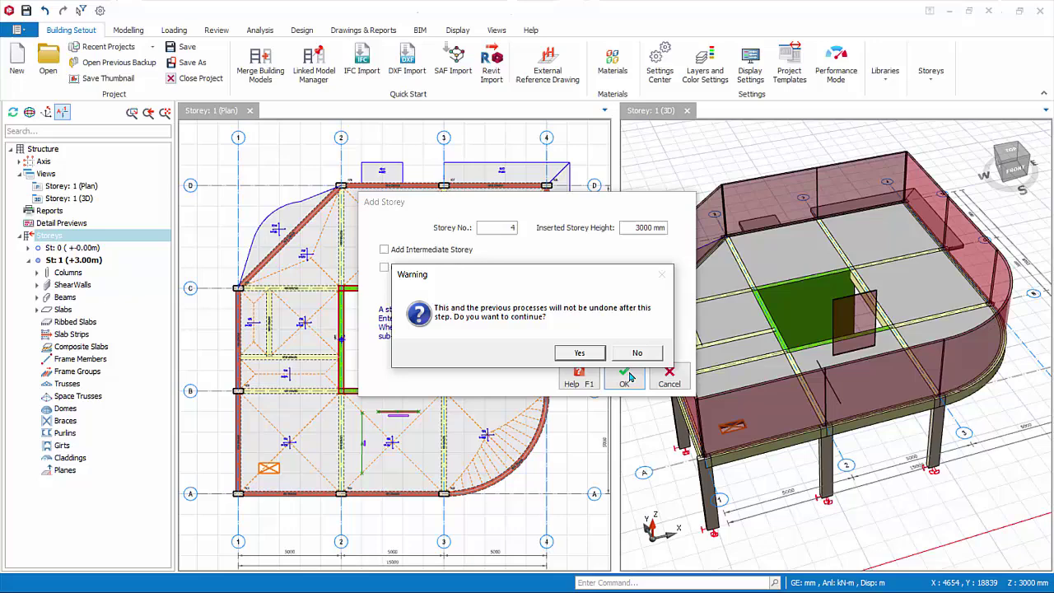
pyautogui.click(580, 354)
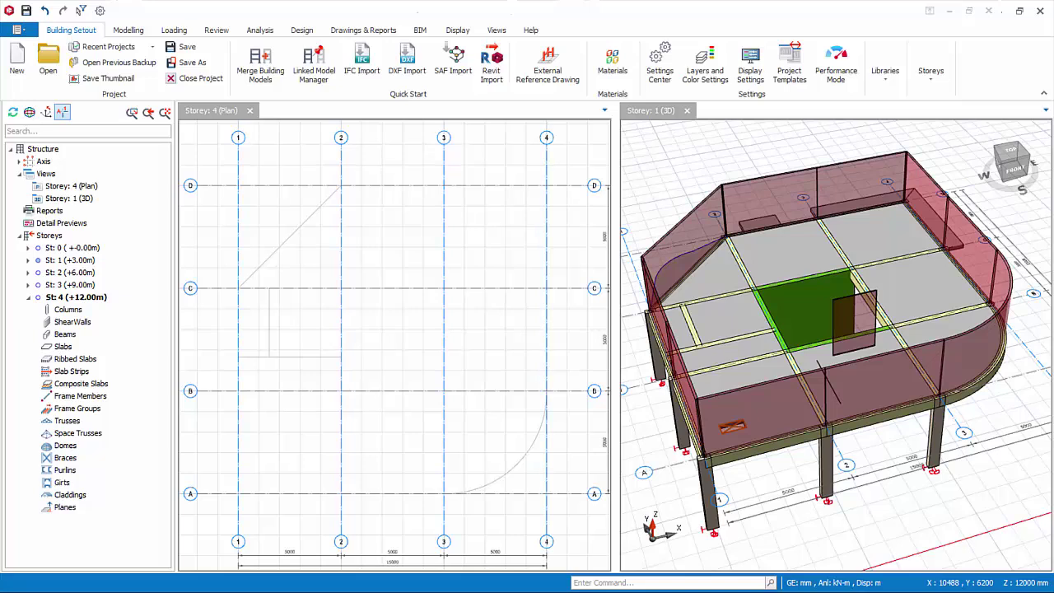
# - Select the Storeys node in the project tree
pyautogui.click(37, 260)
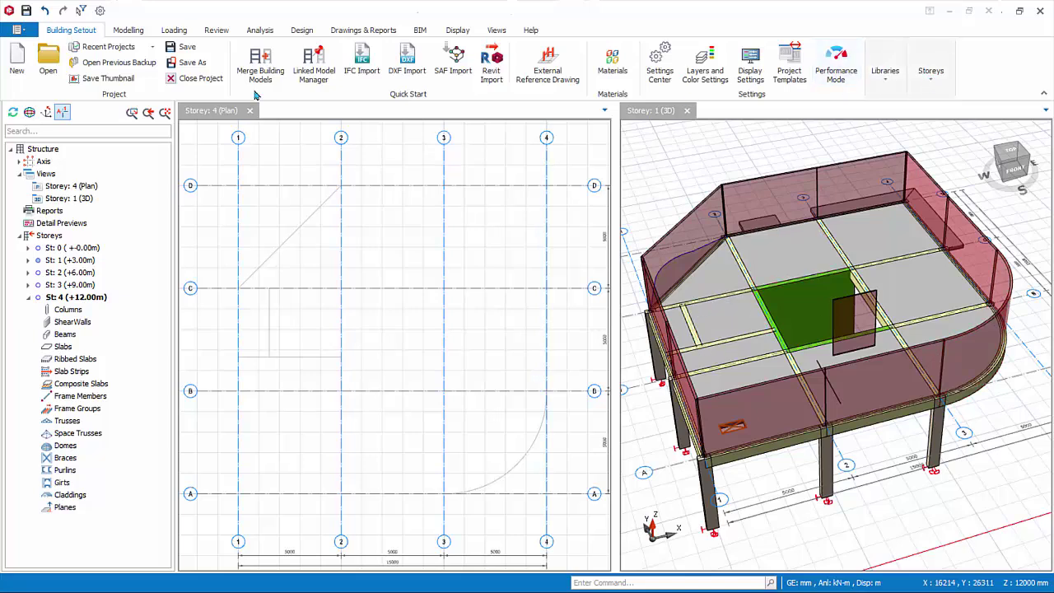
# - In the Edit Storey table, select storeys 1 to 3 and define them as similar
pyautogui.rightClick(73, 236)
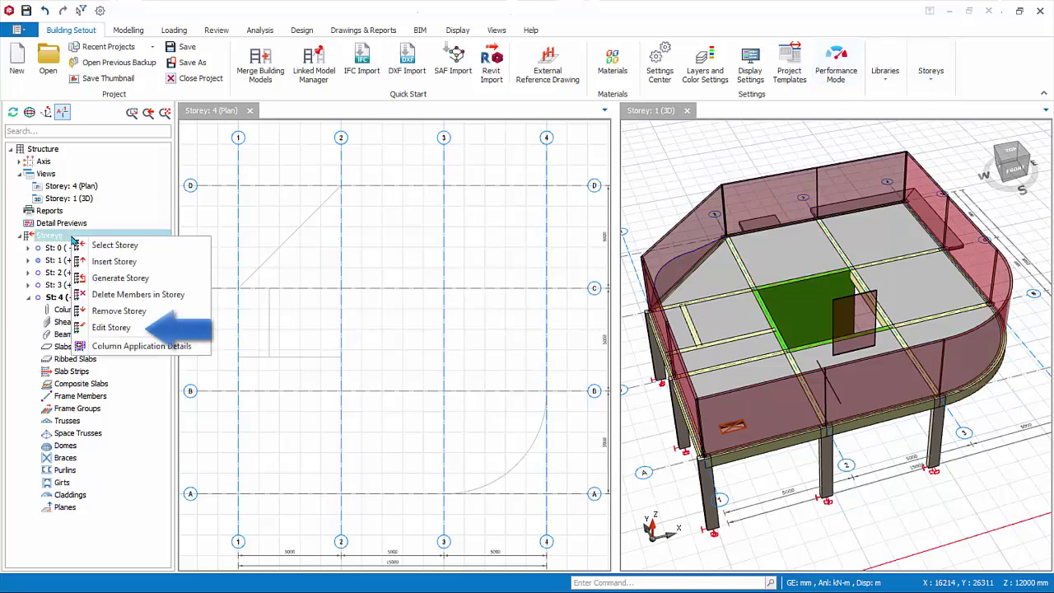
pyautogui.click(118, 329)
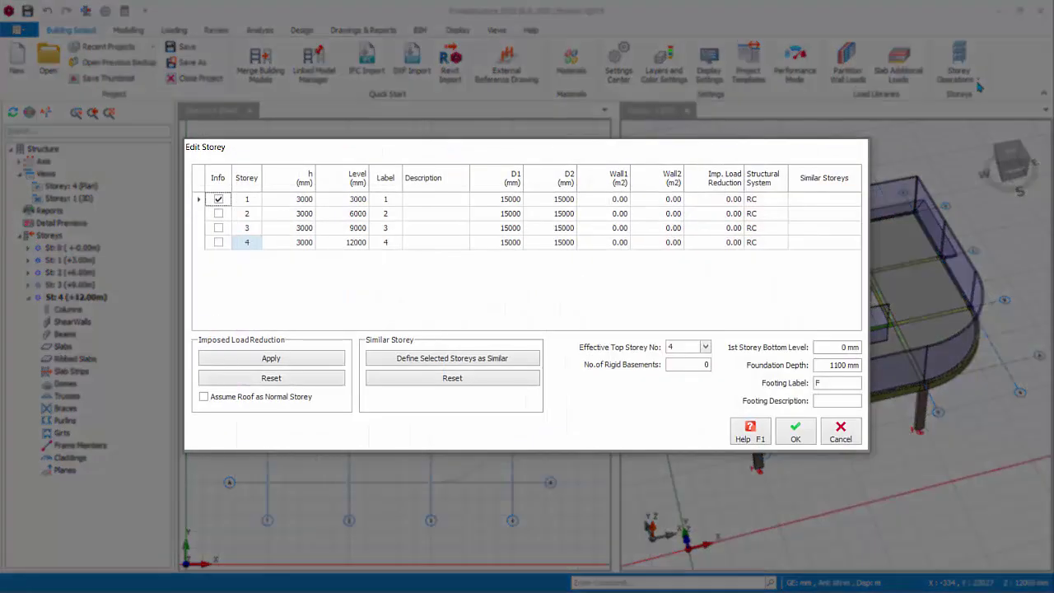
pyautogui.press('Up')
pyautogui.press('Up')
pyautogui.press('Up')
pyautogui.press('F2')
pyautogui.hotkey('shift', 'Down')
pyautogui.hotkey('shift', 'Down')
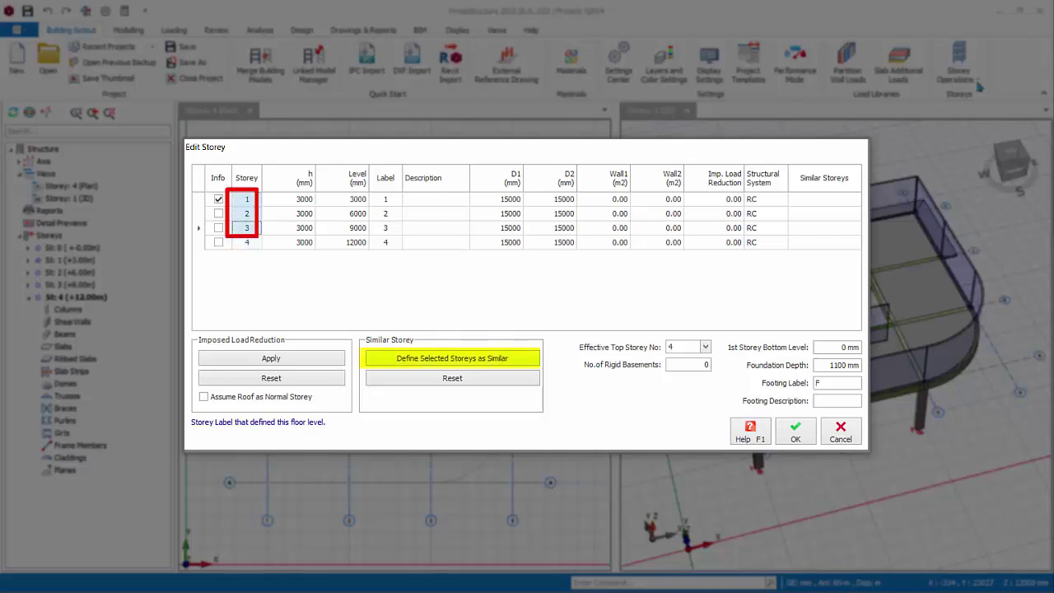
pyautogui.press('Tab')
pyautogui.press('space')
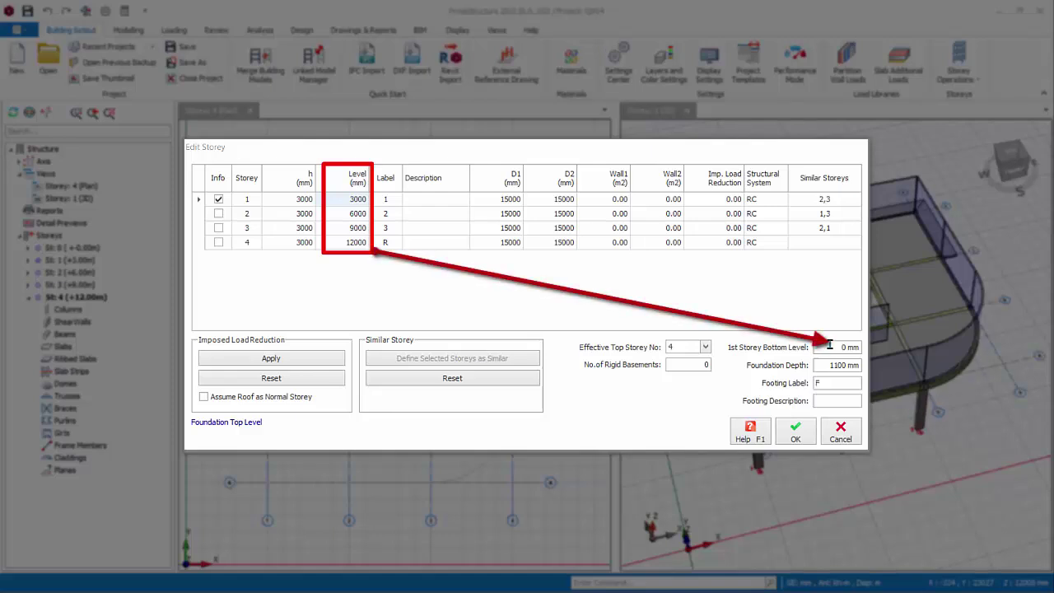
# - Select the first storey's bottom level value in the Edit Storey table
pyautogui.click(832, 346)
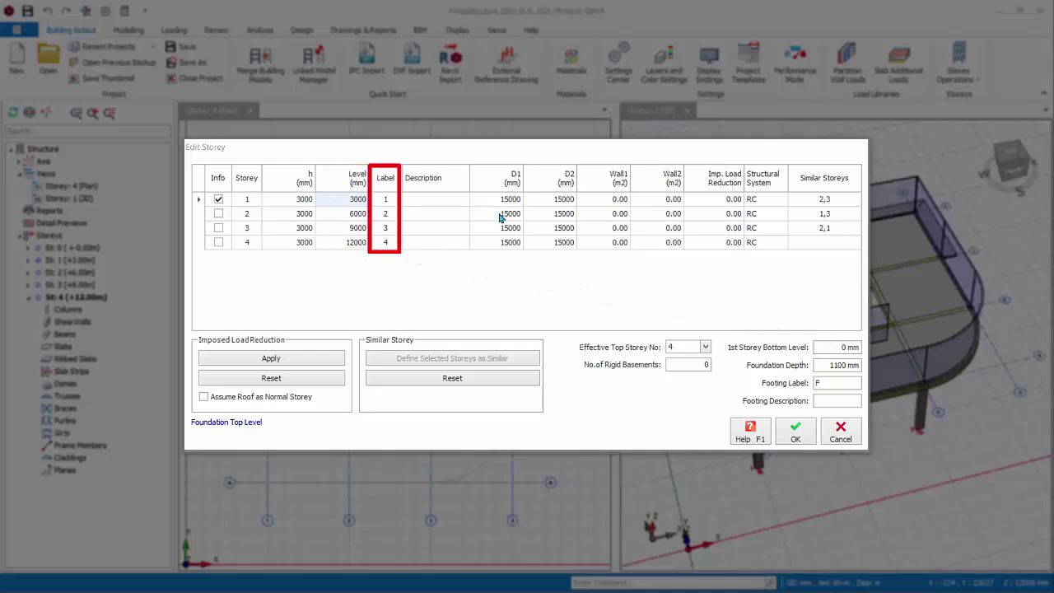
# - Label storey 1 as G and storey 4 as R in the Edit Storey table
pyautogui.click(386, 199)
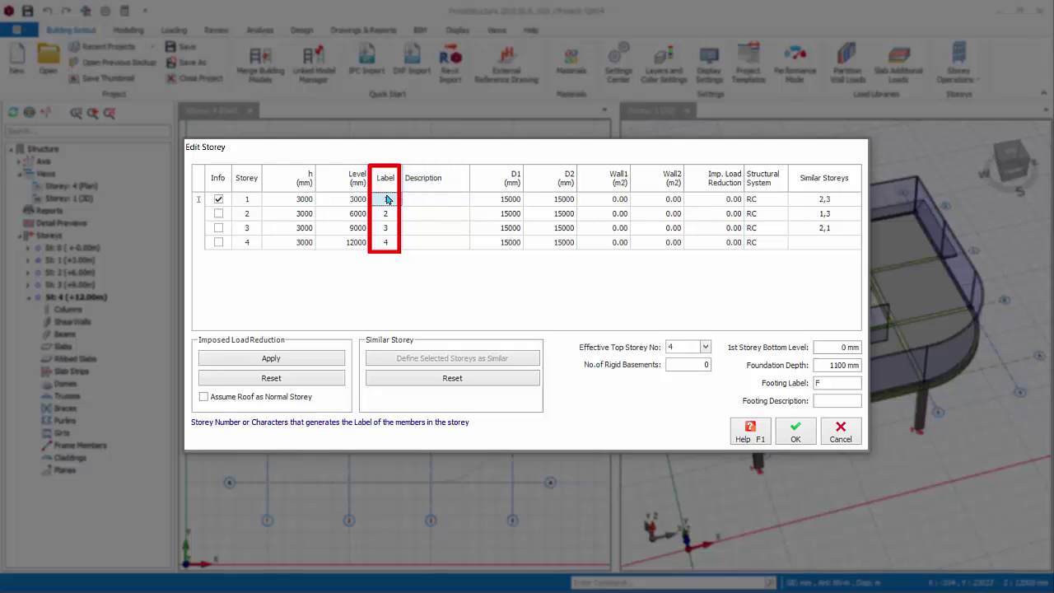
pyautogui.click(386, 199)
pyautogui.write('G')
pyautogui.press('Down')
pyautogui.press('Down')
pyautogui.press('Down')
pyautogui.write('R')
pyautogui.click(387, 200)
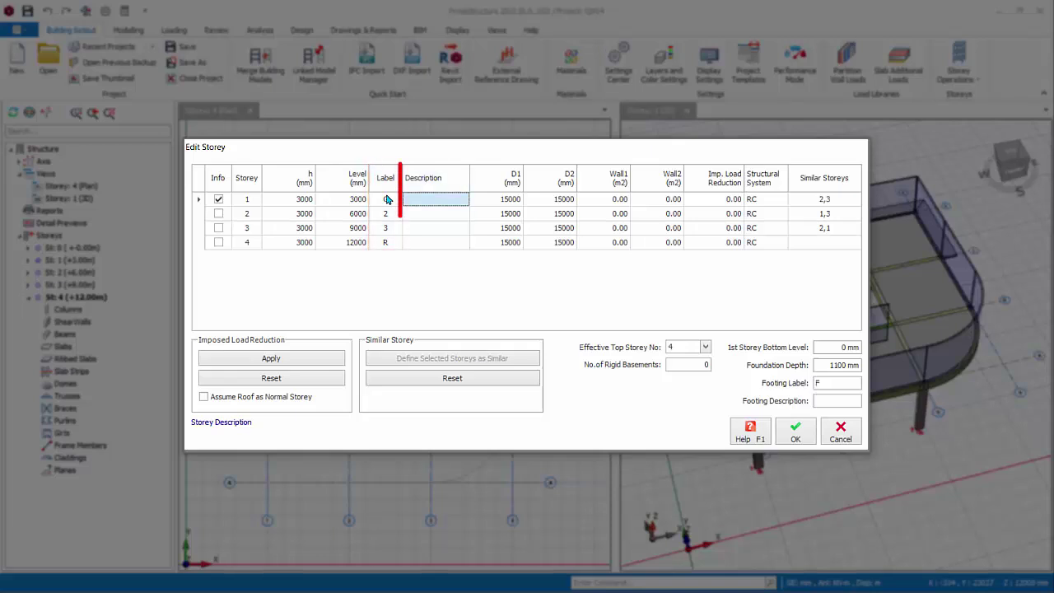
# - Give storey 1 the description GROUND and storey 4 the description ROOF
pyautogui.press('F2')
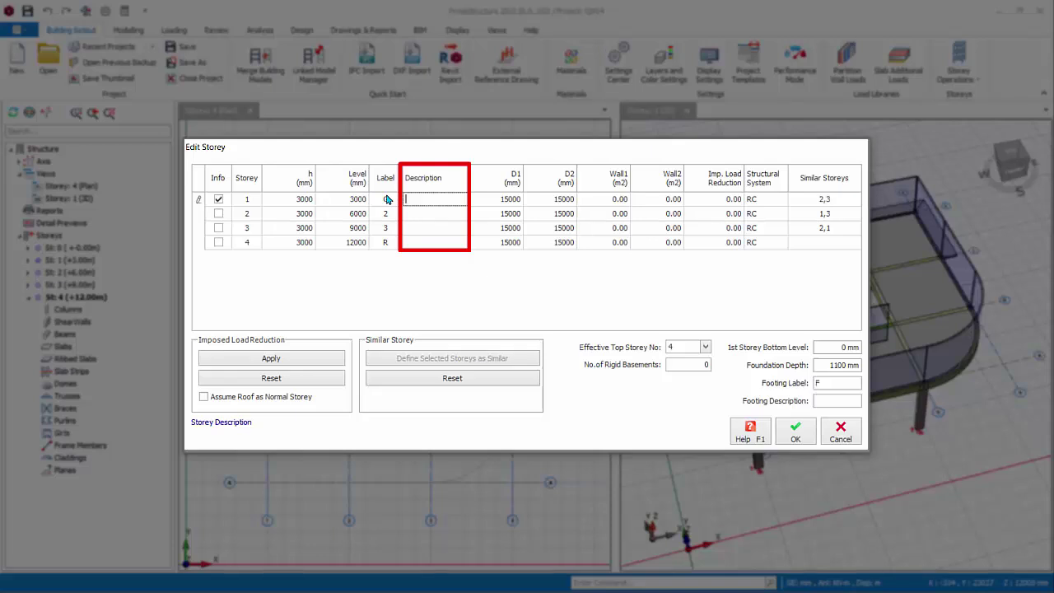
pyautogui.write('GROUND')
pyautogui.press('Down')
pyautogui.press('Down')
pyautogui.press('Down')
pyautogui.press('F2')
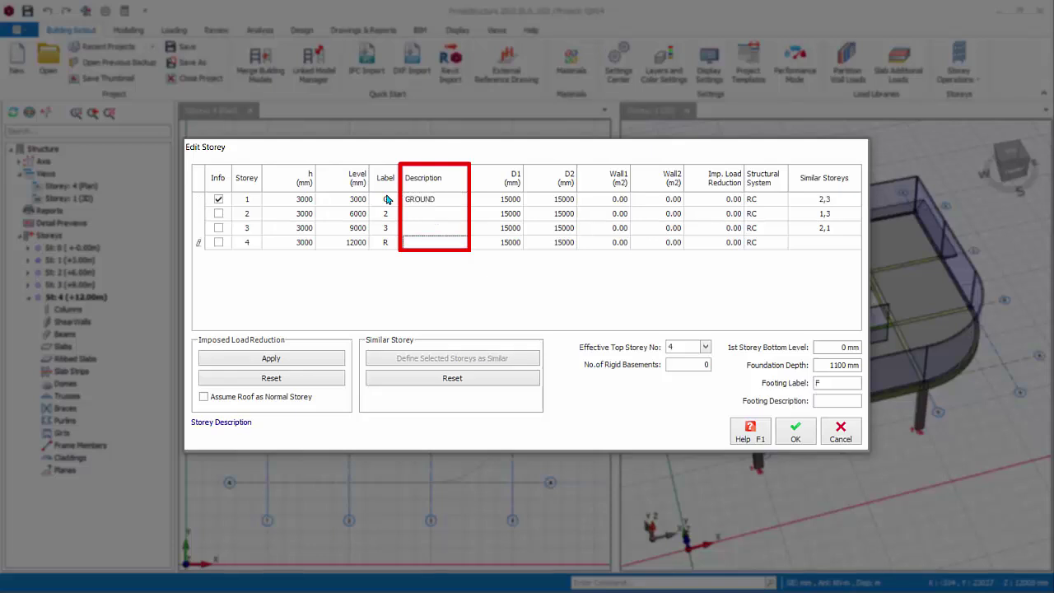
pyautogui.write('ROOF')
pyautogui.press('Return')
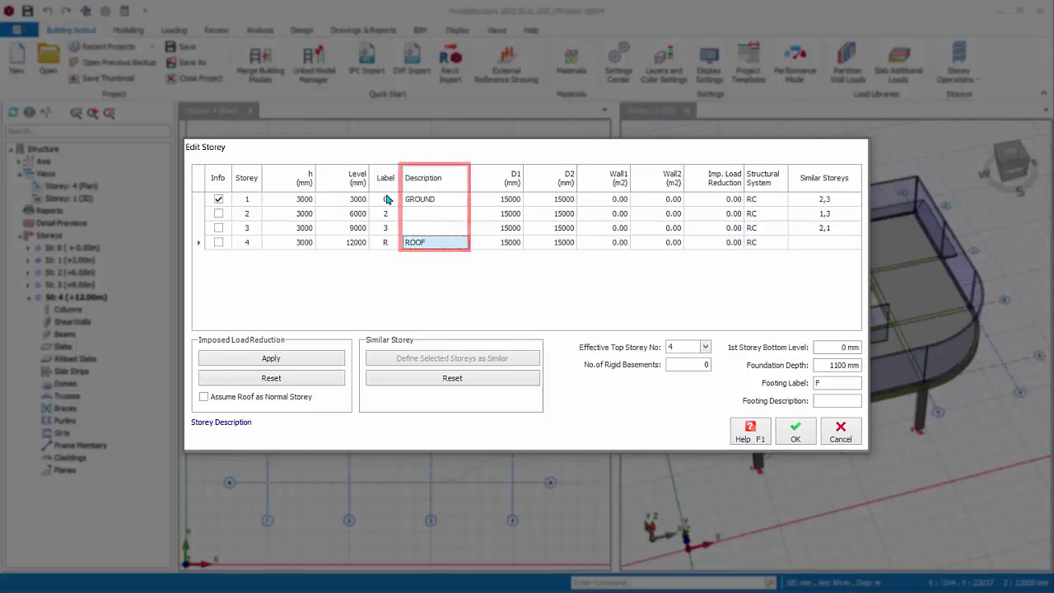
pyautogui.press('Right')
pyautogui.press('Up')
pyautogui.press('Up')
pyautogui.press('Up')
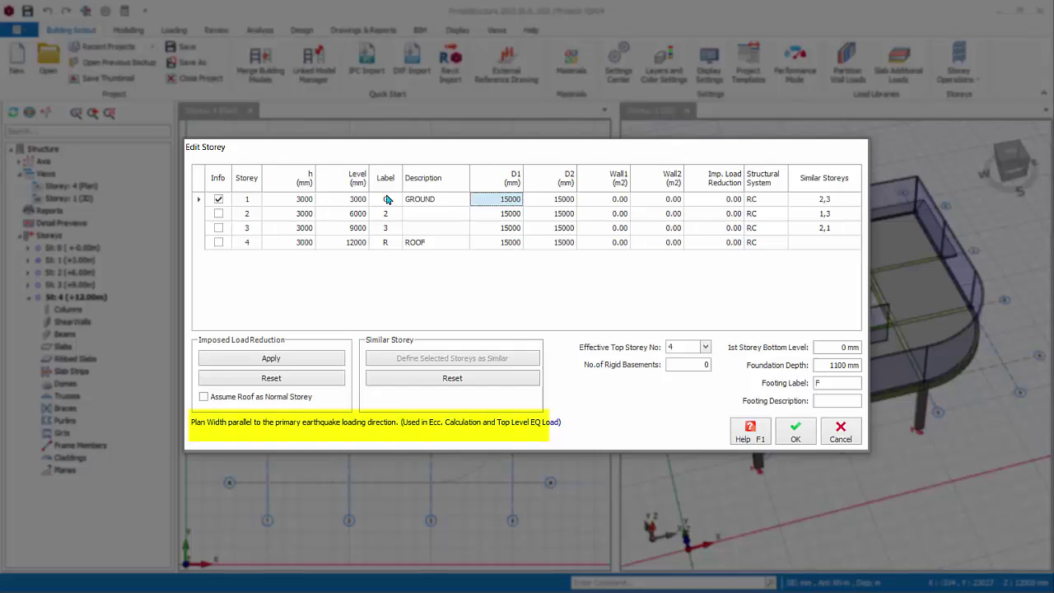
pyautogui.press('Right')
pyautogui.press('Right')
pyautogui.press('Right')
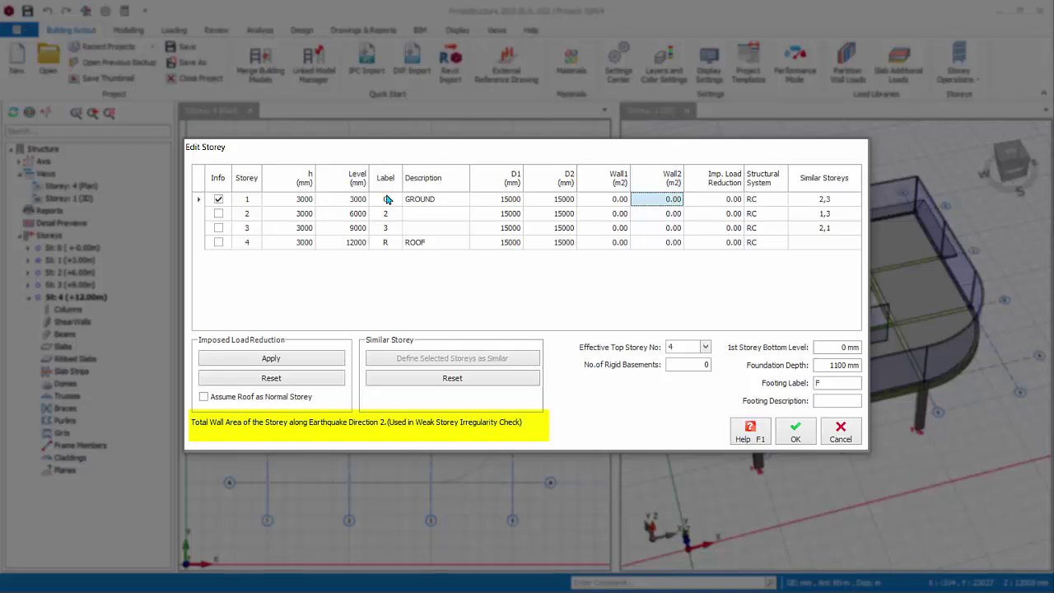
pyautogui.press('Right')
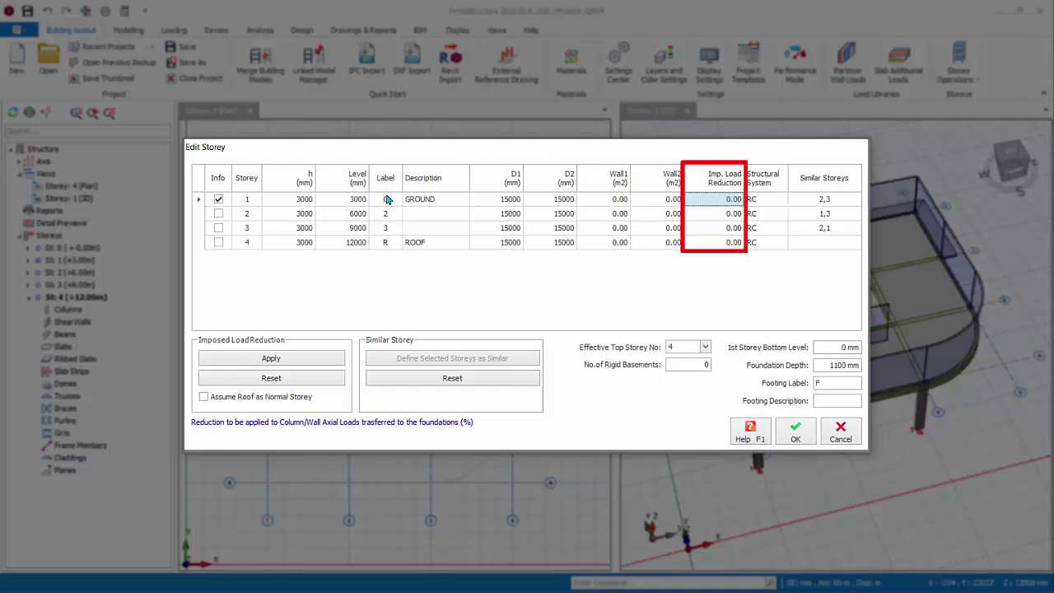
pyautogui.press('Tab')
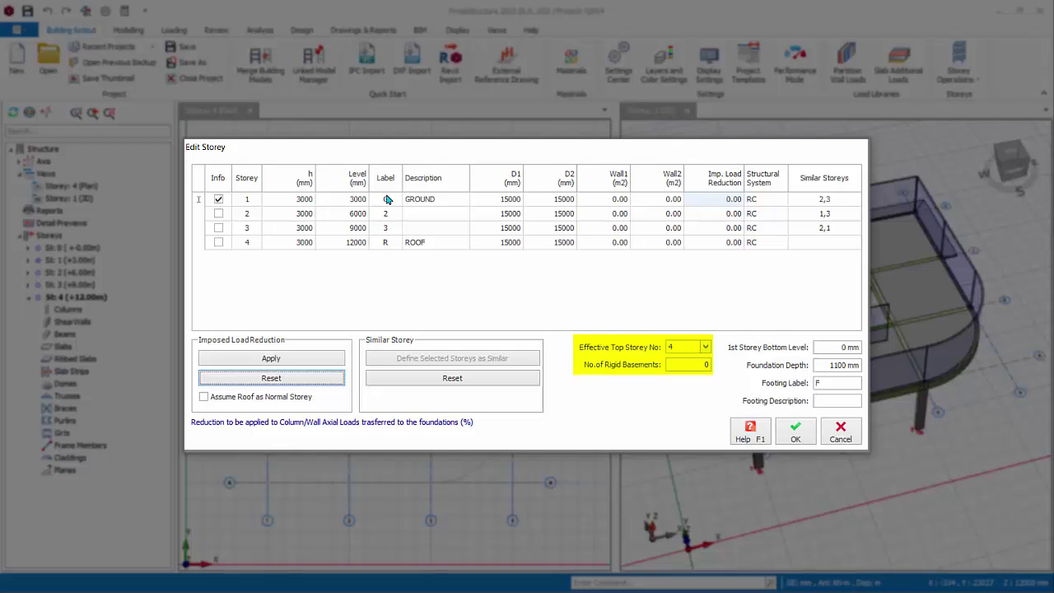
# - Leave the rigid basement count and foundation depth at their current values
pyautogui.press('Tab')
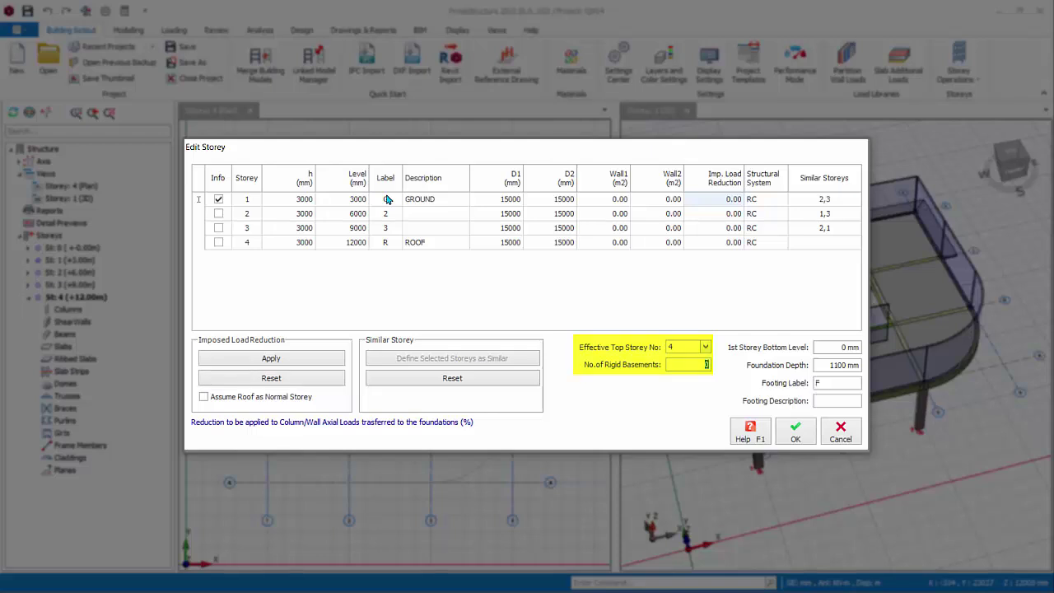
pyautogui.press('Tab')
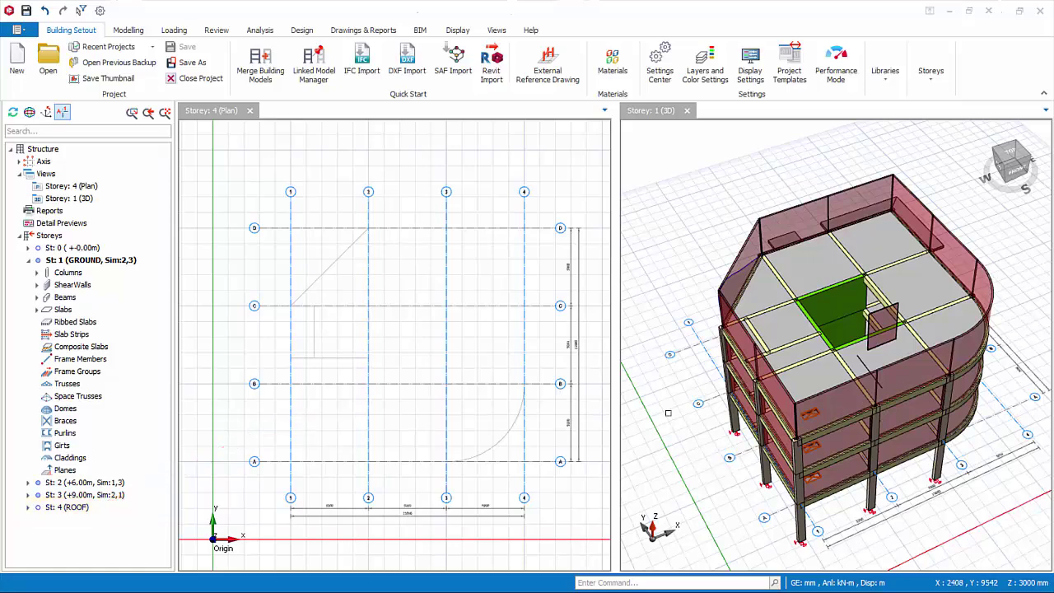
pyautogui.click(822, 380)
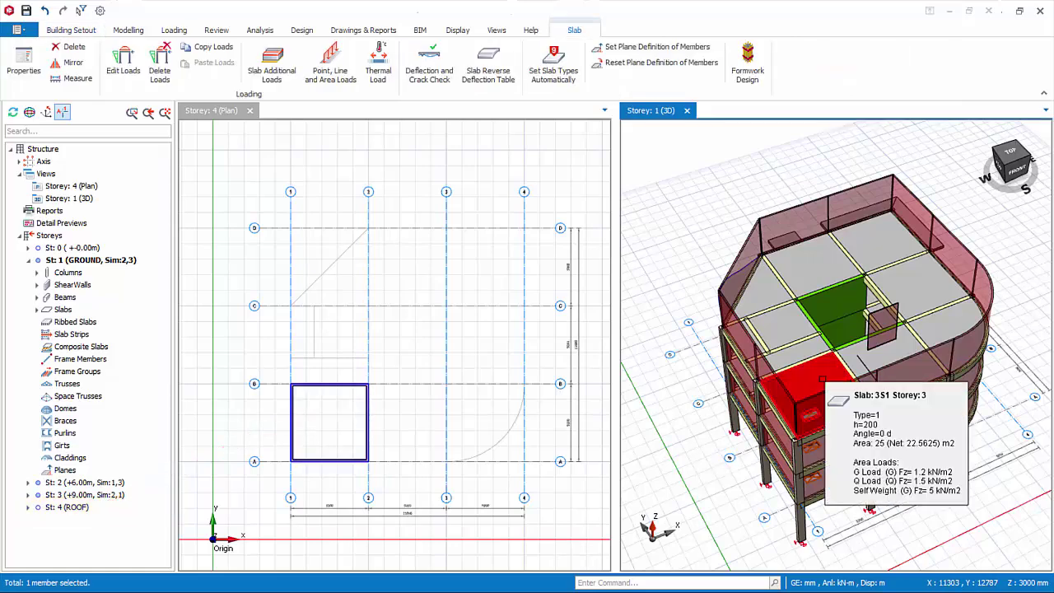
pyautogui.press('Escape')
pyautogui.moveTo(848, 519); pyautogui.dragTo(872, 536, button='middle')
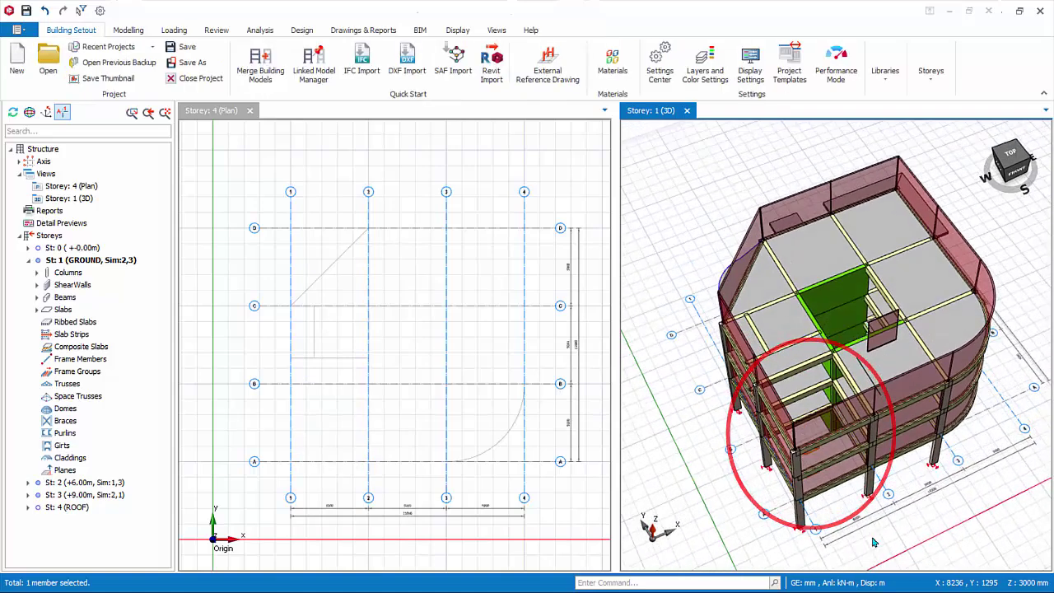
pyautogui.moveTo(757, 405)
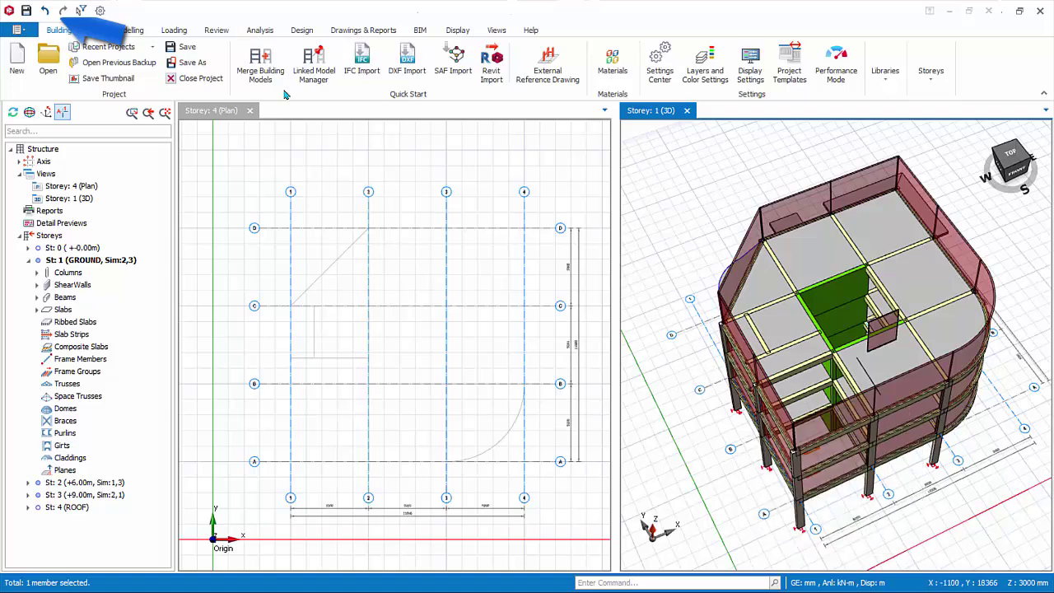
pyautogui.click(46, 10)
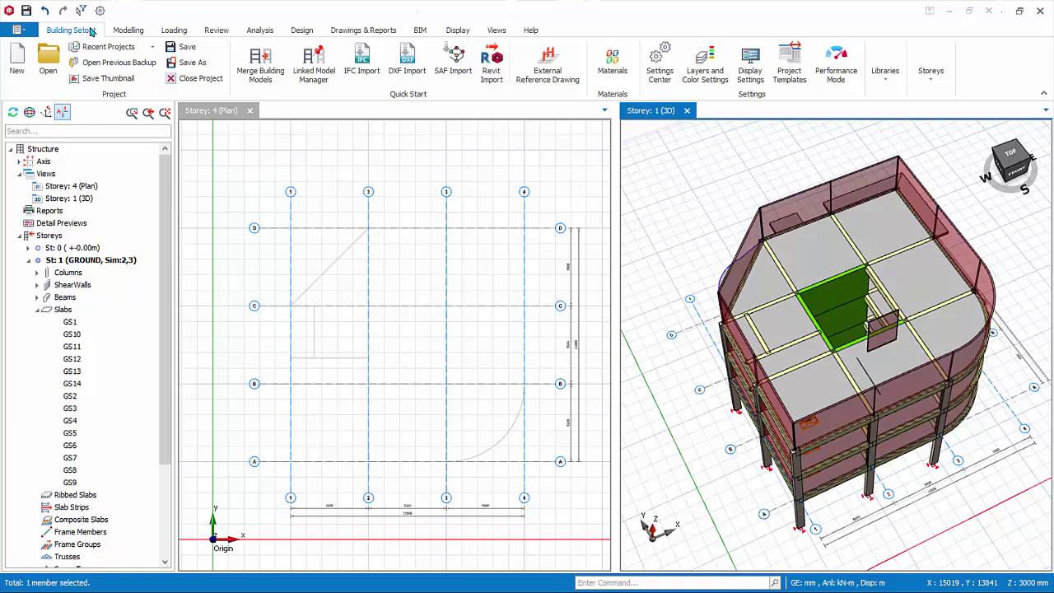
# - Generate storey 4 (ROOF) from storey 1 (GROUND) with Generate Storey, confirming the irreversible step
pyautogui.click(929, 81)
pyautogui.click(935, 128)
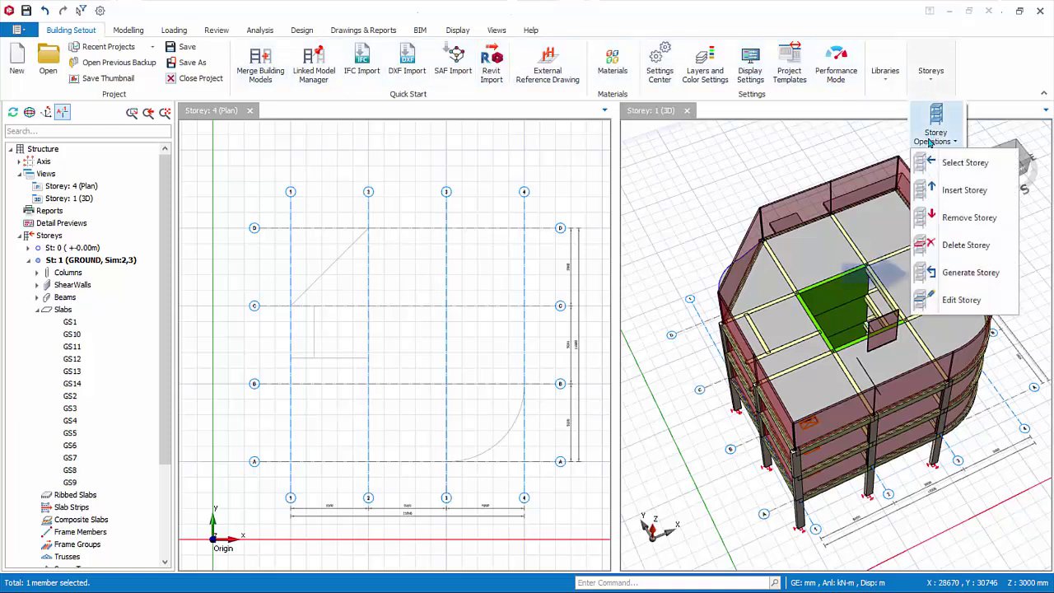
pyautogui.click(963, 273)
pyautogui.click(426, 115)
pyautogui.click(586, 145)
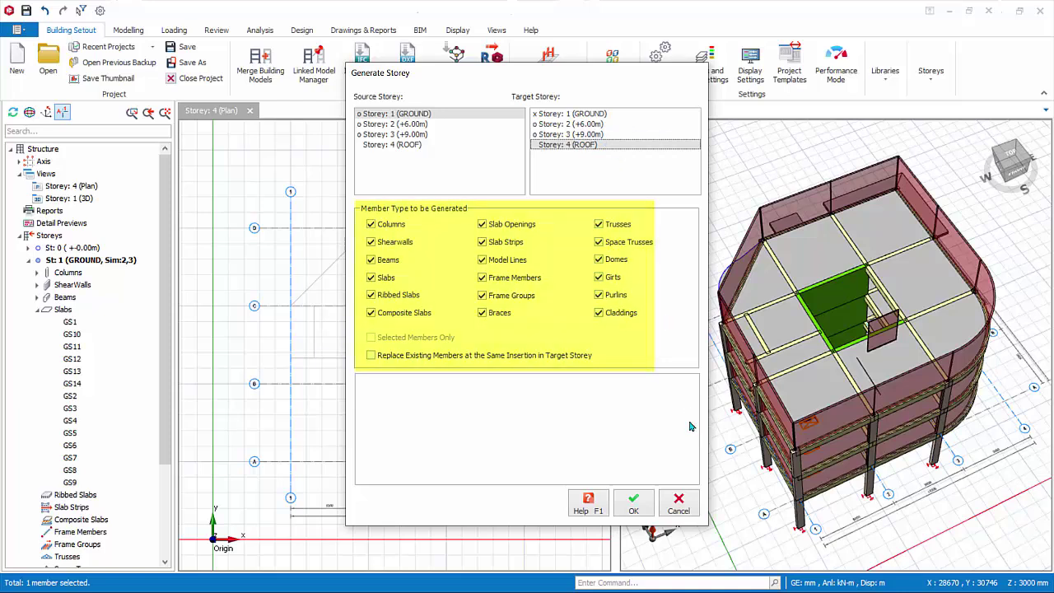
pyautogui.click(631, 506)
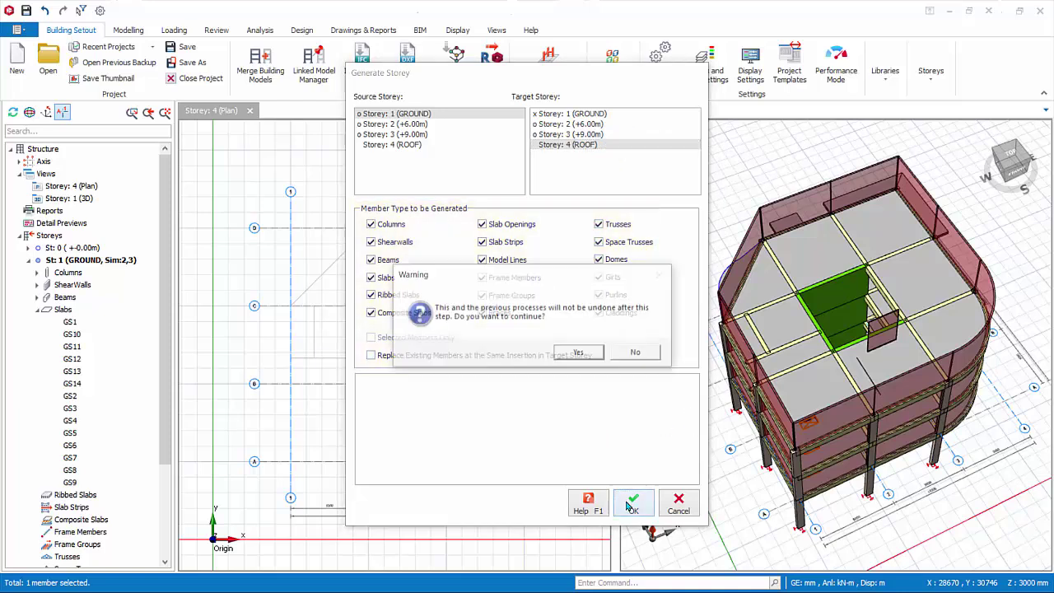
pyautogui.click(580, 353)
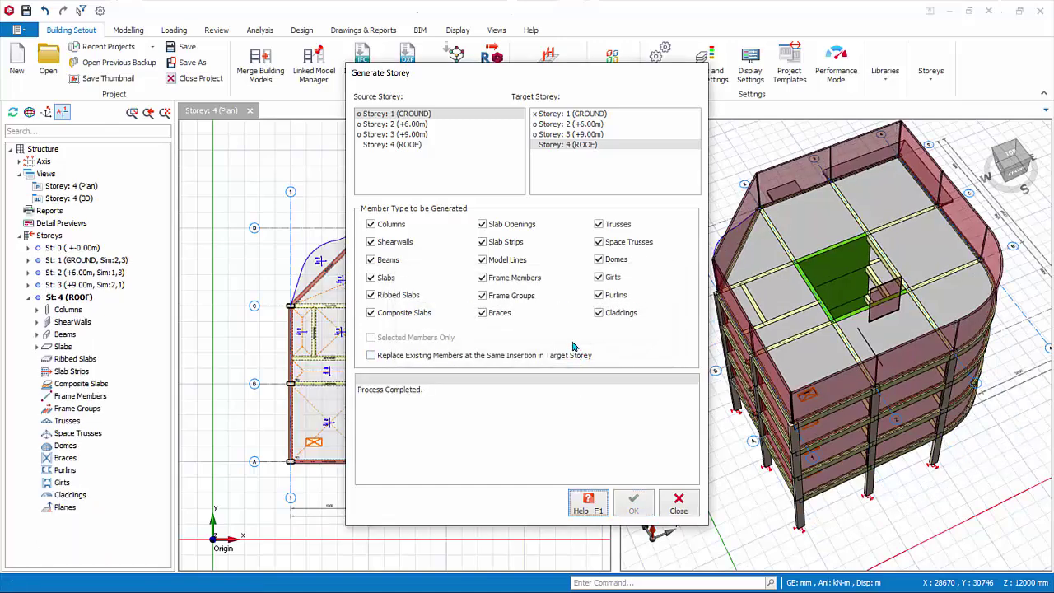
pyautogui.click(675, 504)
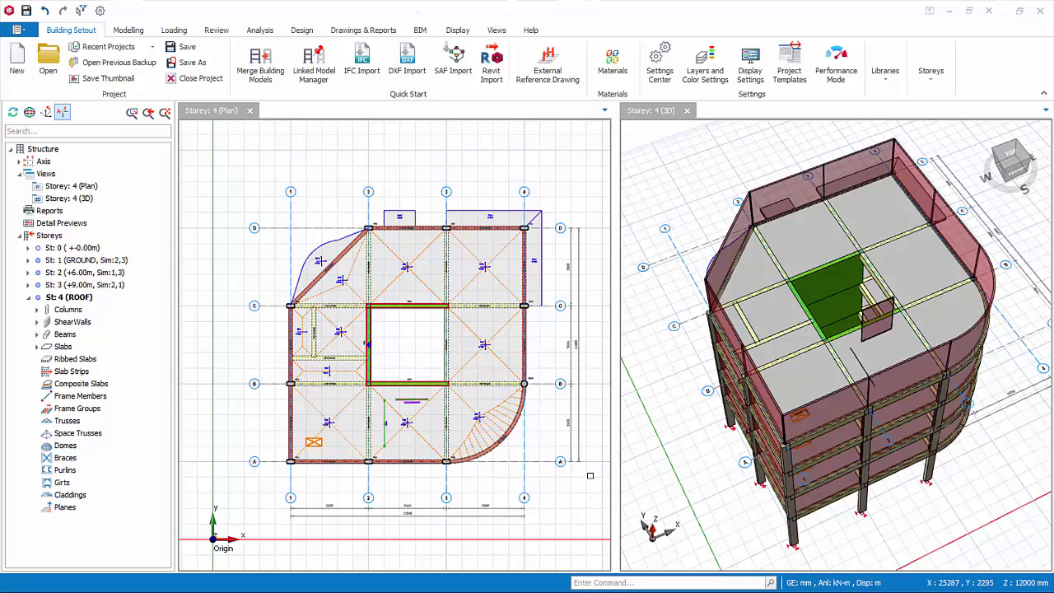
# - Insert a 200 mm slab RS15 in the empty bay between grids 2–3 and B–C, using RS7's properties
pyautogui.scroll(2, 490, 347)
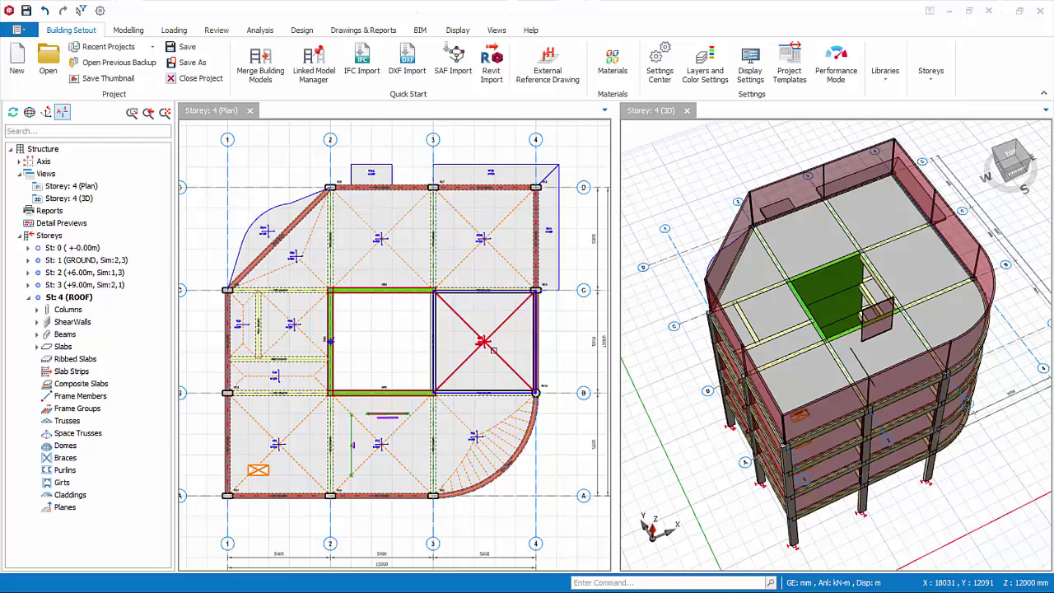
pyautogui.click(491, 349)
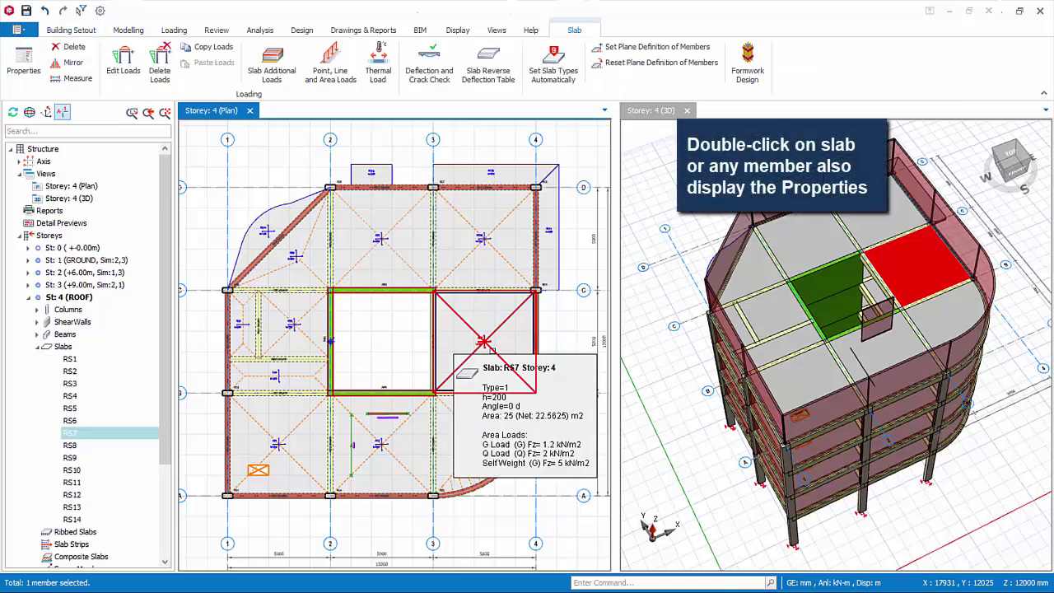
pyautogui.rightClick(491, 349)
pyautogui.click(527, 65)
pyautogui.click(389, 348)
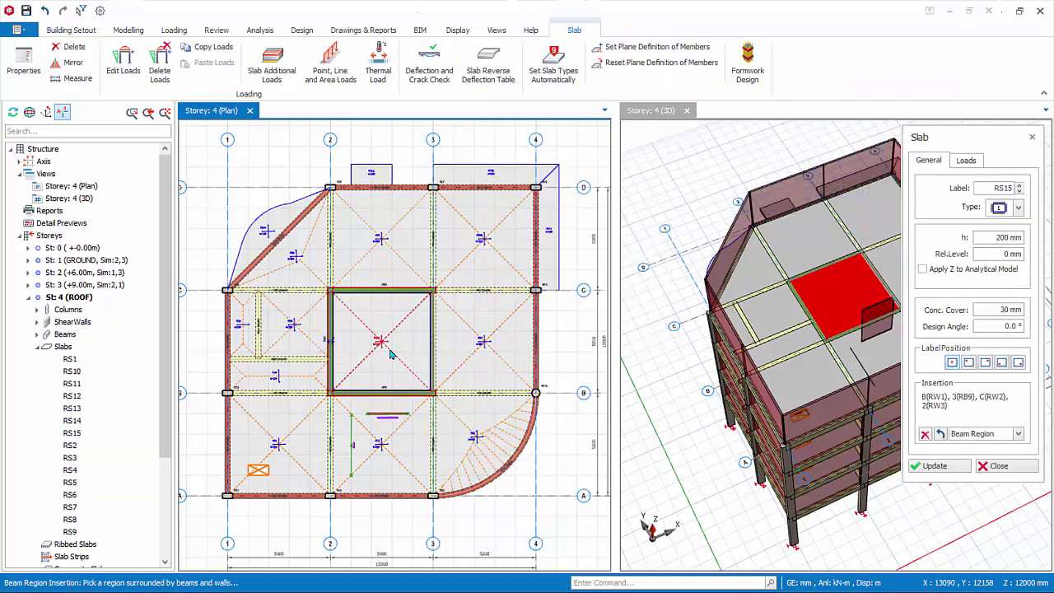
pyautogui.click(994, 466)
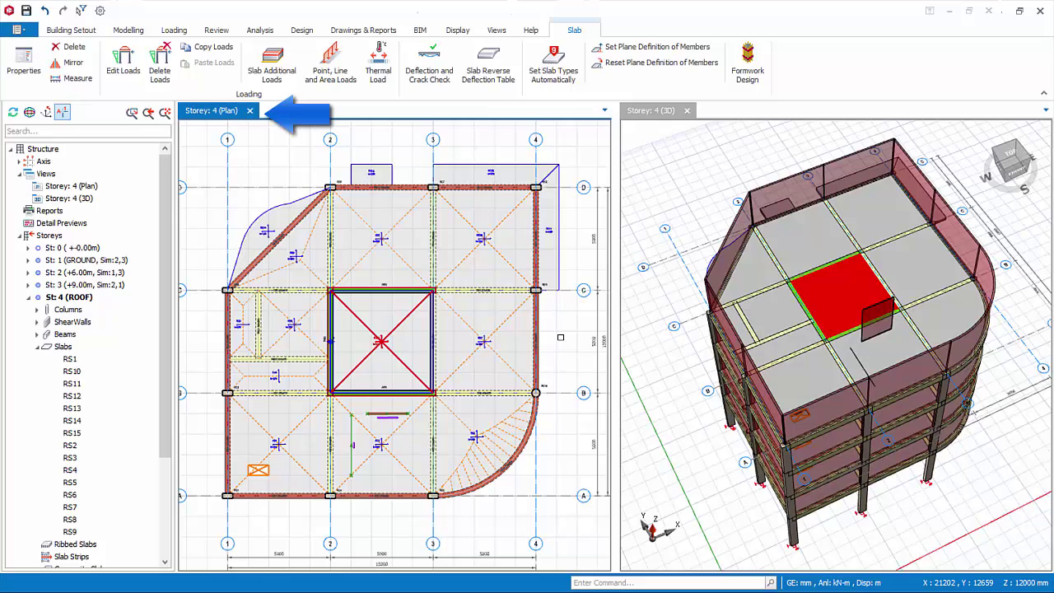
# - Open the Slab Table for the roof storey's slabs
pyautogui.press('Escape')
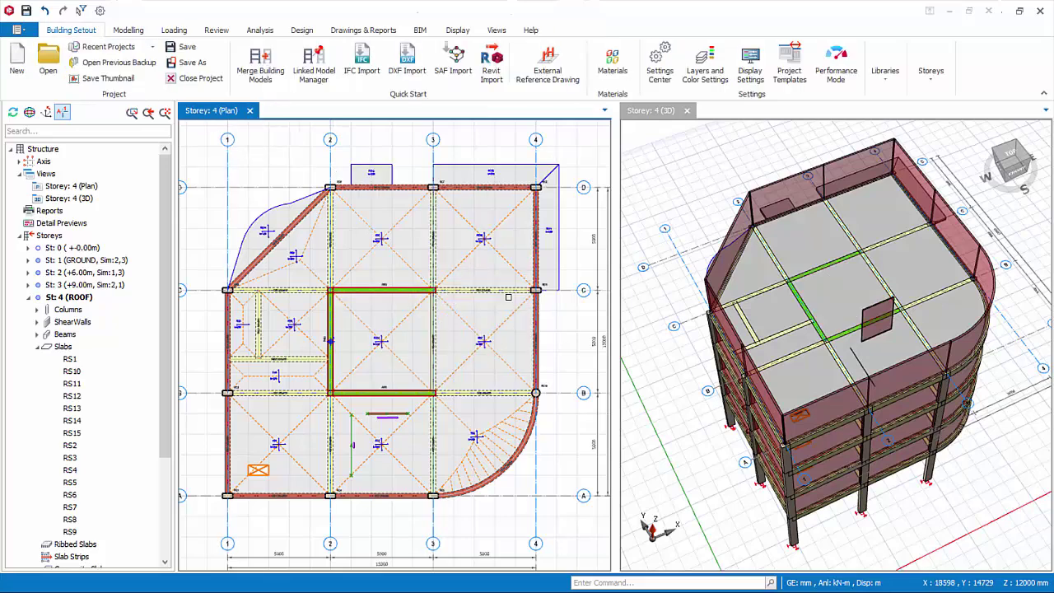
pyautogui.rightClick(552, 326)
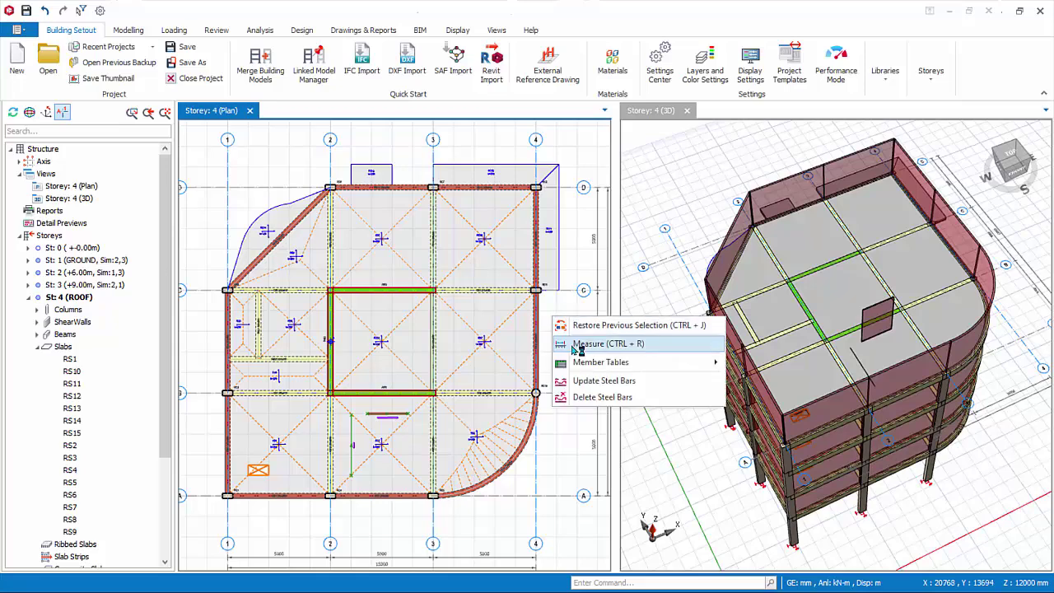
pyautogui.moveTo(585, 367)
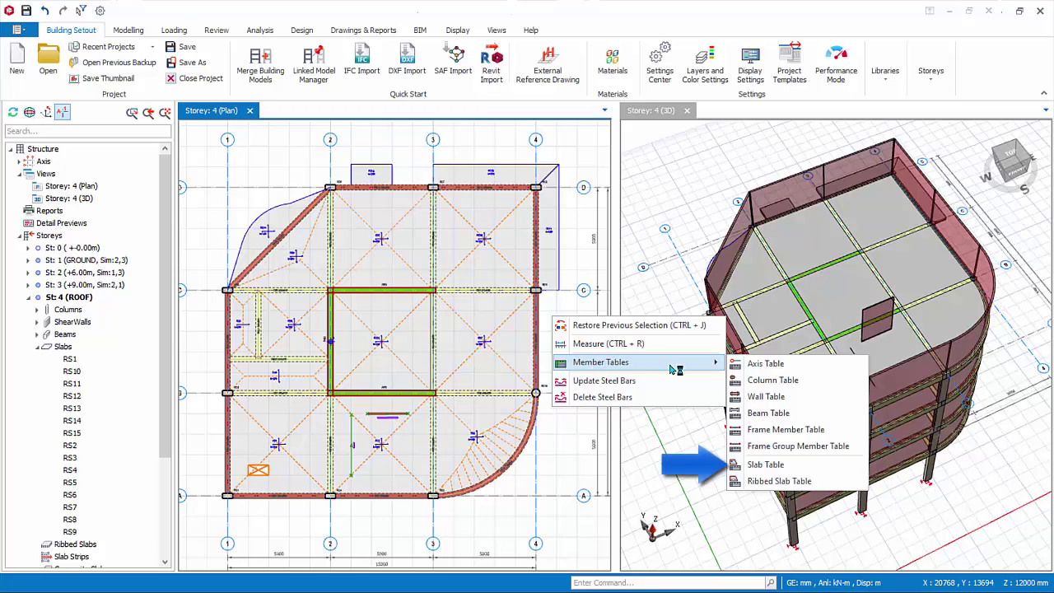
pyautogui.click(766, 464)
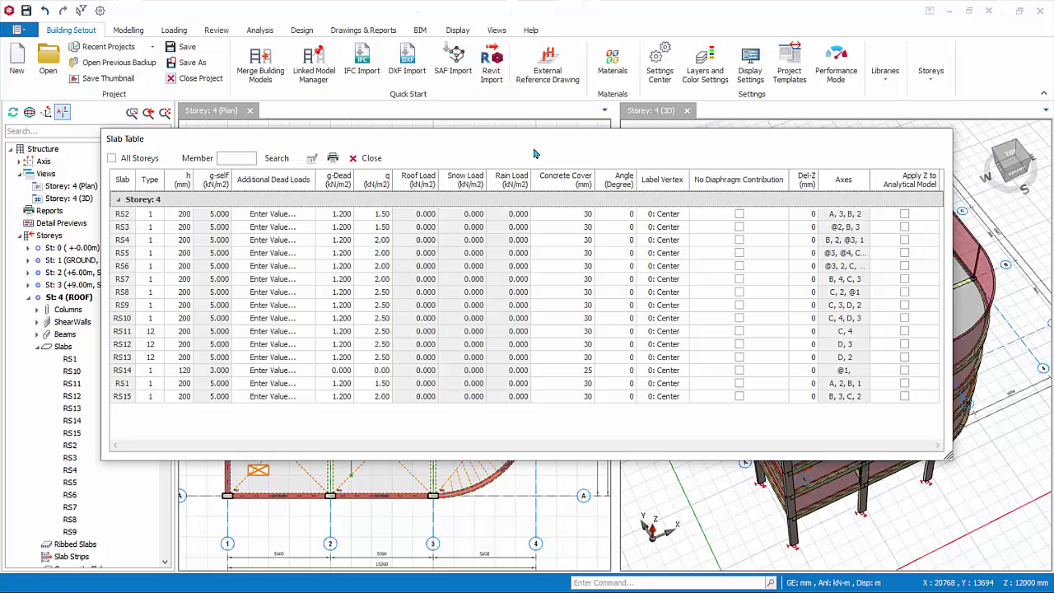
# - Change the q column for all slabs from 1.50 to 0.70 kN/m2 and close the table
pyautogui.click(385, 215)
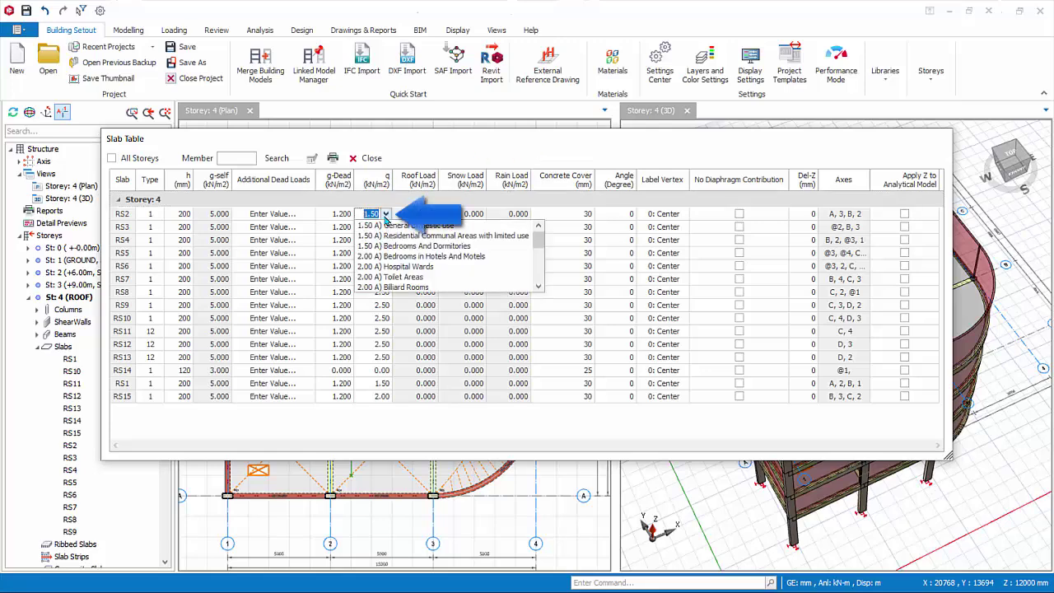
pyautogui.click(385, 214)
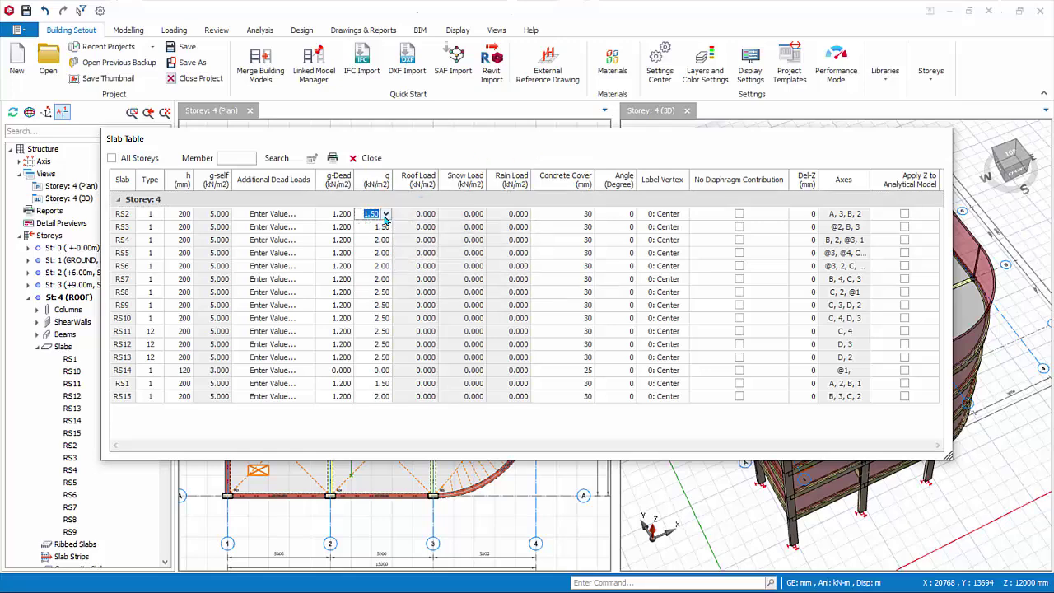
pyautogui.click(389, 184)
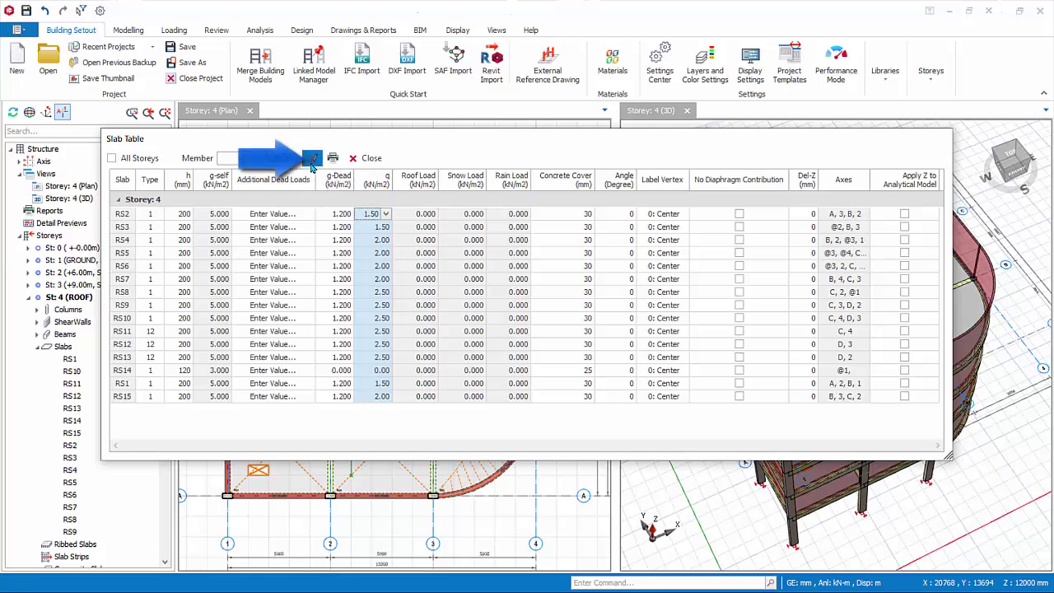
pyautogui.click(313, 158)
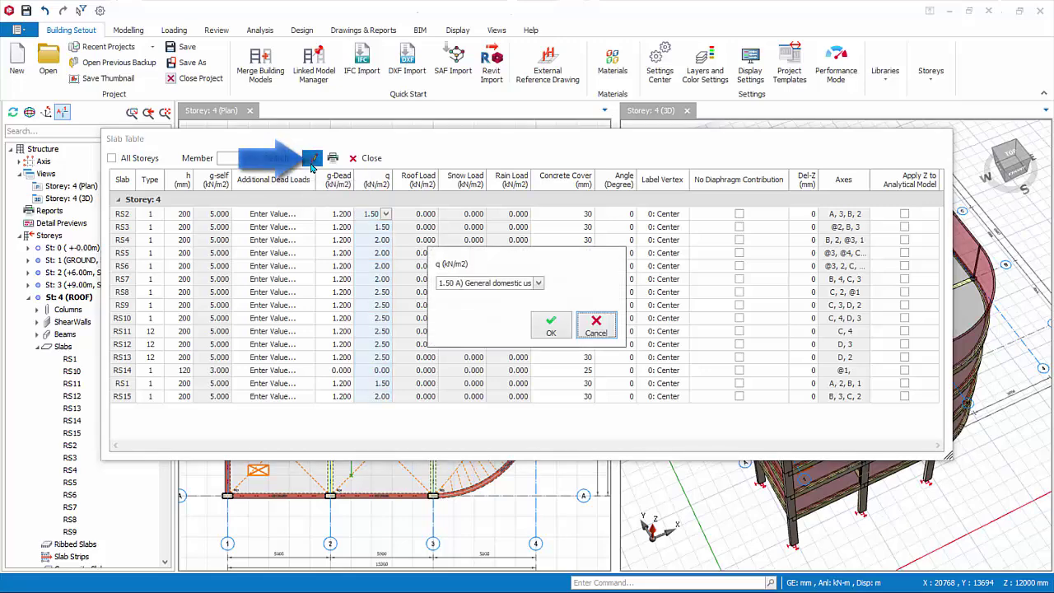
pyautogui.click(450, 282)
pyautogui.moveTo(461, 284); pyautogui.dragTo(425, 285)
pyautogui.write('0.7')
pyautogui.click(555, 331)
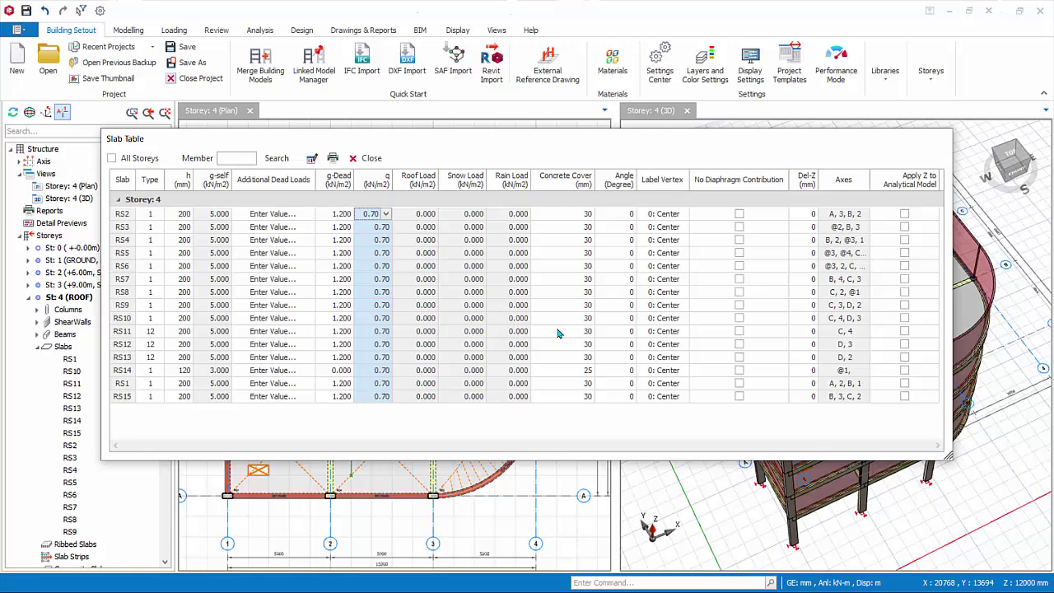
pyautogui.click(365, 157)
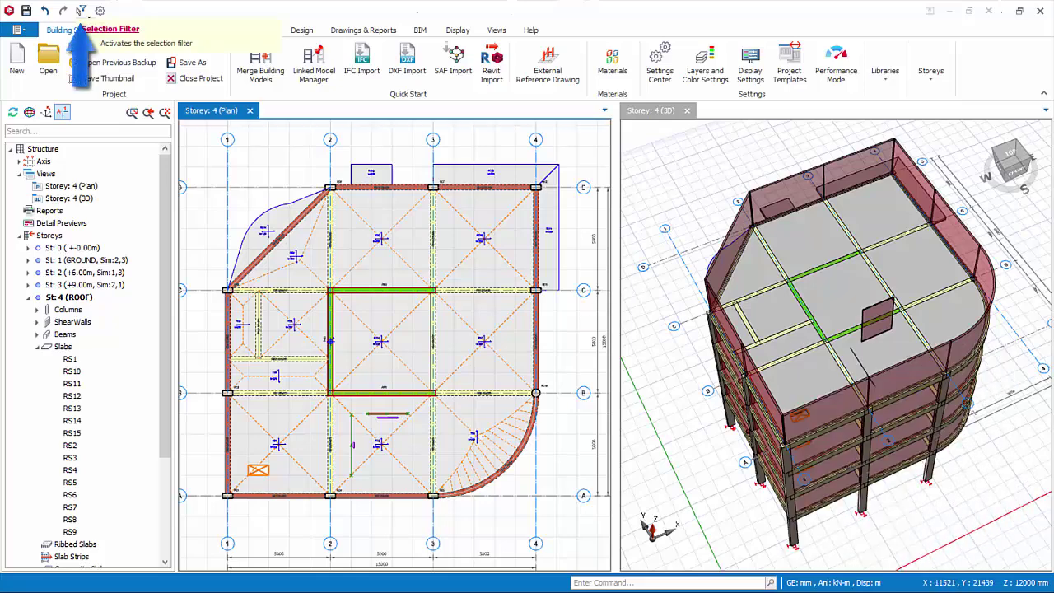
# - Restrict selection to beams and select the ten perimeter beams of the roof storey
pyautogui.click(81, 10)
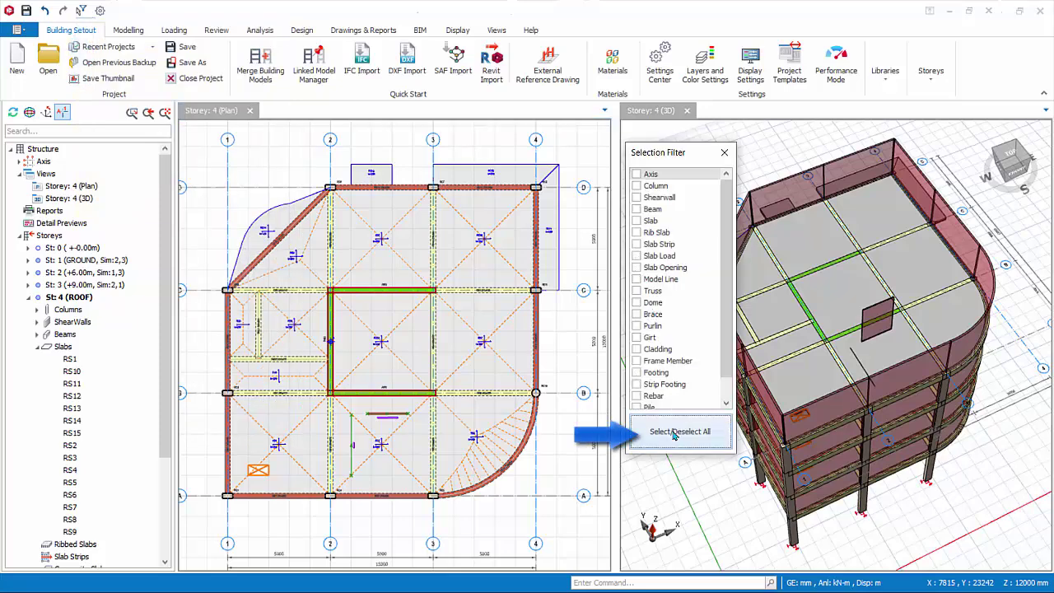
pyautogui.click(636, 209)
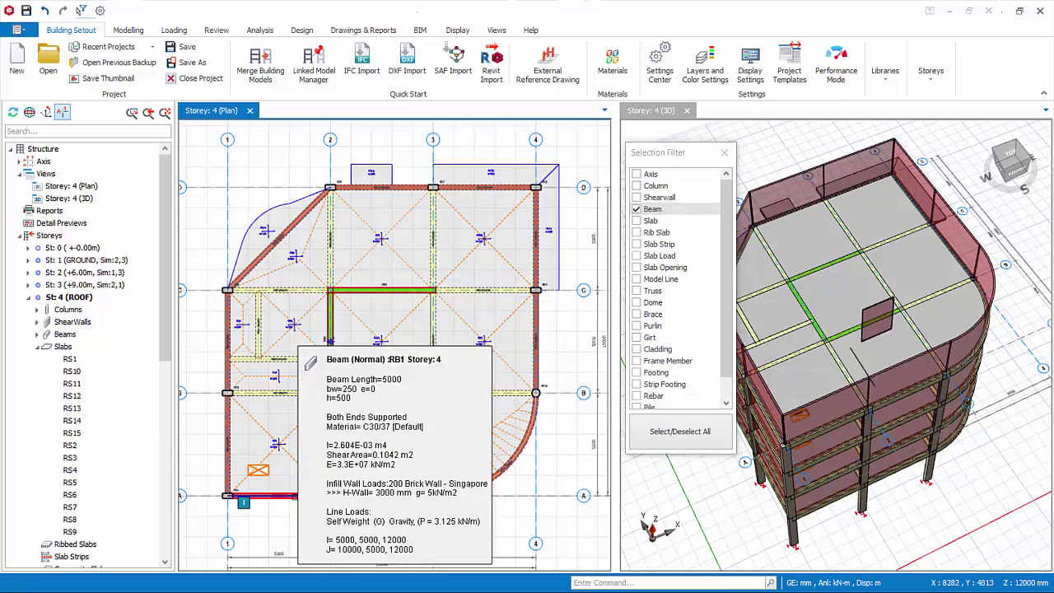
pyautogui.click(297, 496)
pyautogui.click(373, 498)
pyautogui.click(498, 471)
pyautogui.click(539, 243)
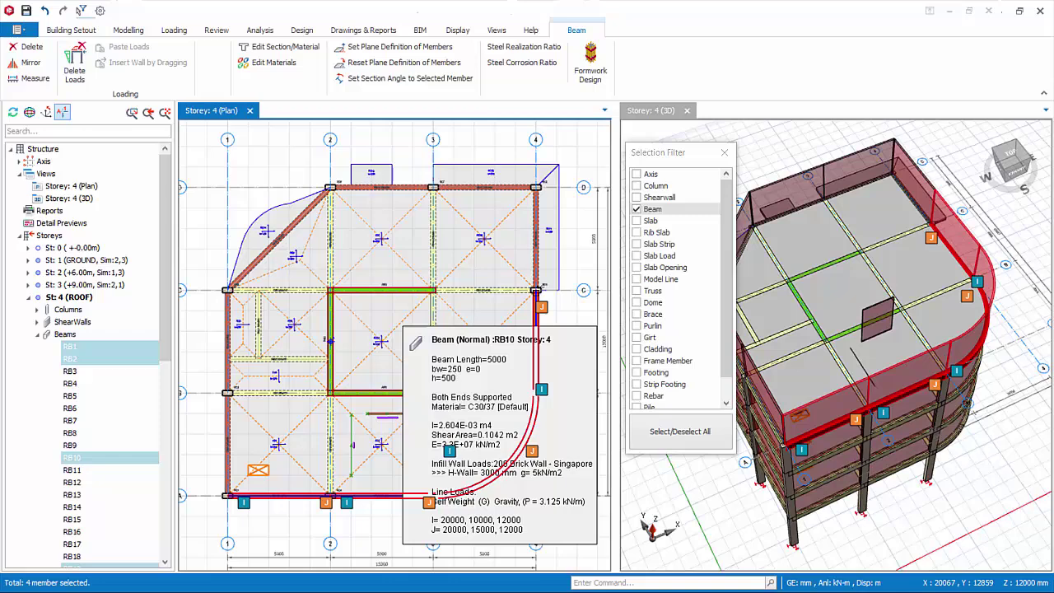
pyautogui.click(480, 189)
pyautogui.click(368, 188)
pyautogui.click(320, 216)
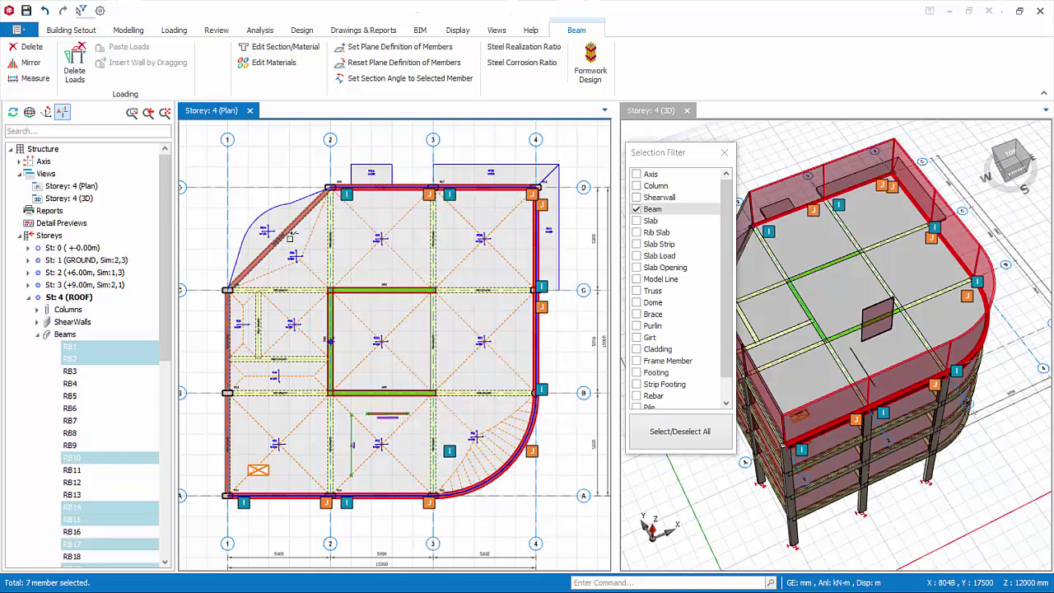
pyautogui.click(272, 247)
pyautogui.click(224, 341)
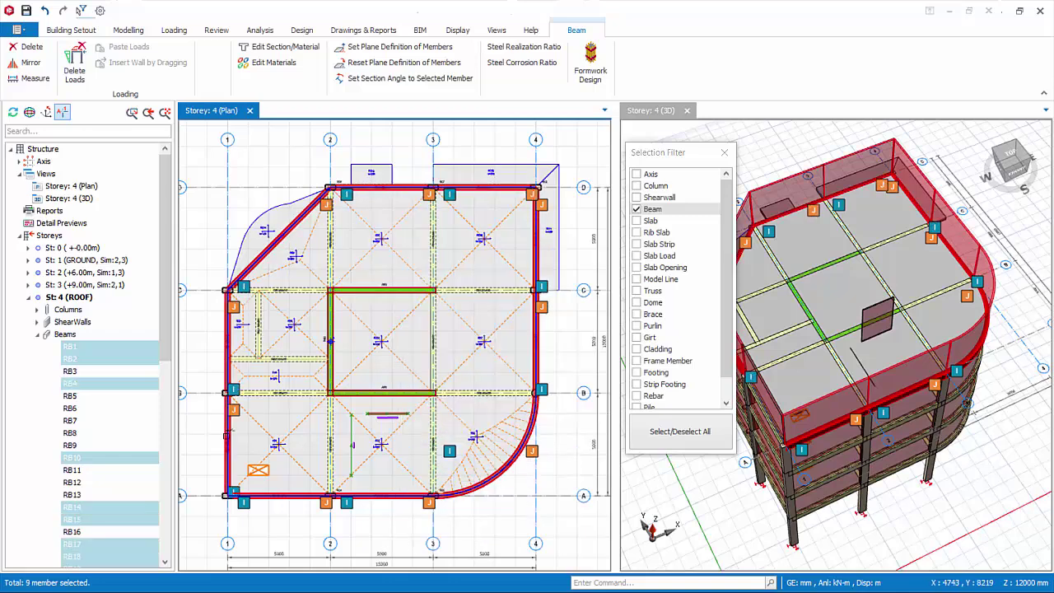
pyautogui.click(227, 432)
# - Delete only the wall loads from the selected beams, then re-enable all member types
pyautogui.rightClick(385, 329)
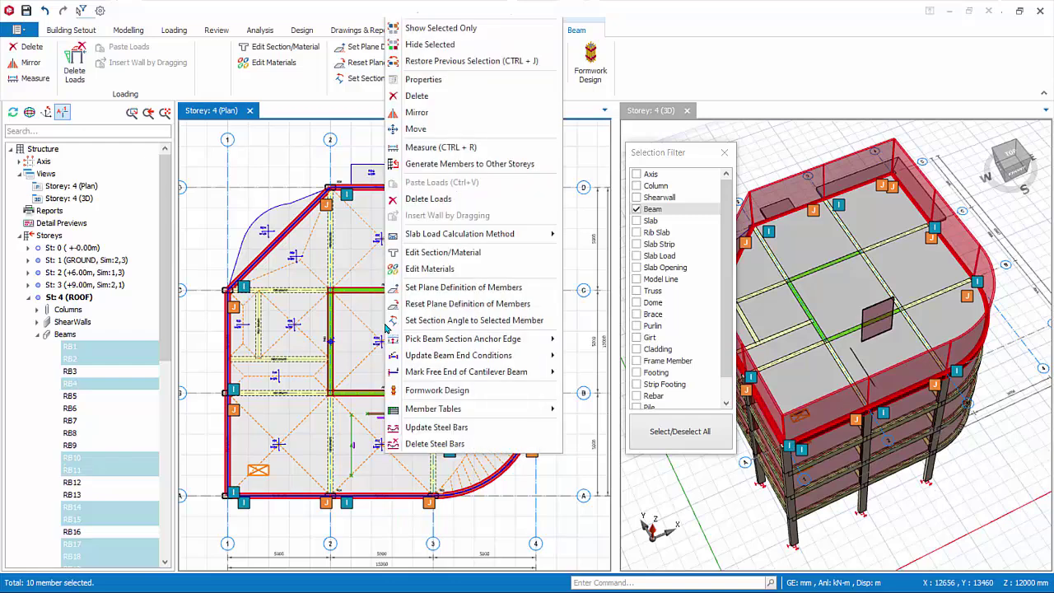
pyautogui.click(428, 198)
pyautogui.moveTo(503, 171); pyautogui.dragTo(363, 163)
pyautogui.click(394, 236)
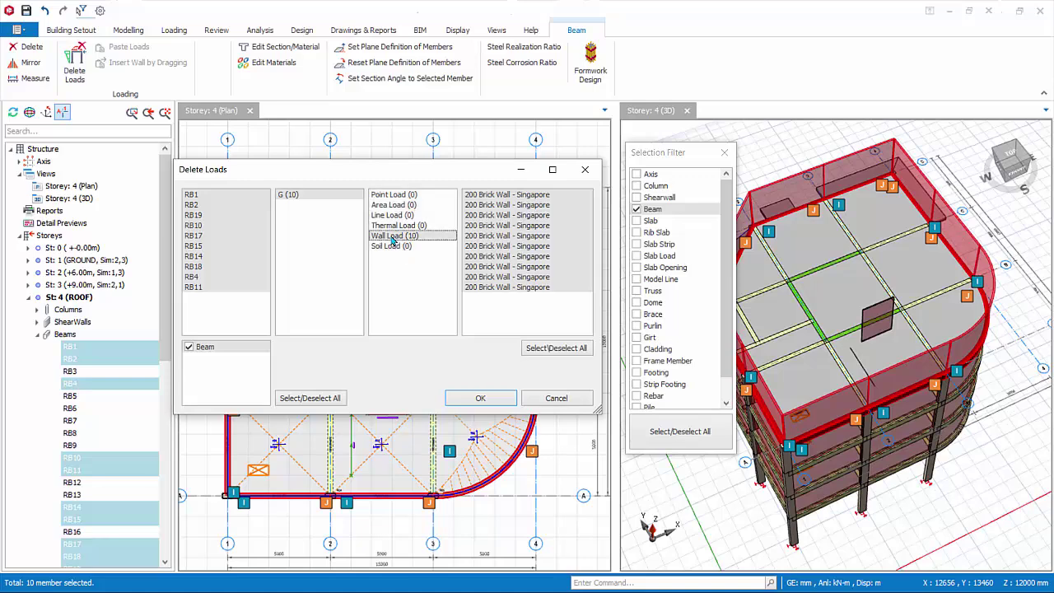
pyautogui.click(480, 398)
pyautogui.click(661, 443)
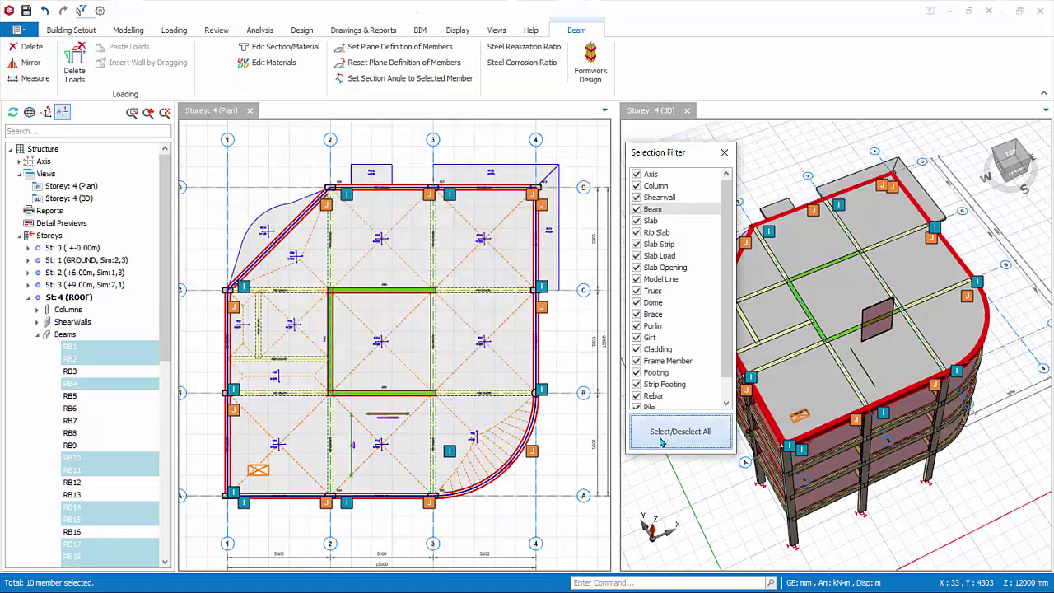
# - Close the Selection Filter, clear the beam selection, and zoom in and out on the roof plan
pyautogui.click(725, 153)
pyautogui.press('Escape')
pyautogui.scroll(4, 379, 449)
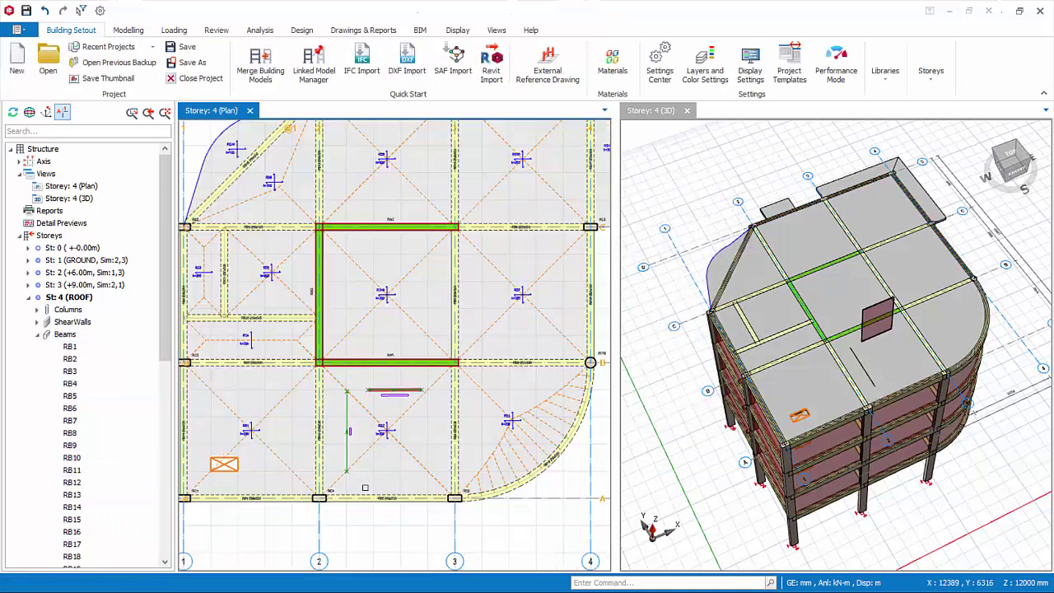
pyautogui.click(395, 383)
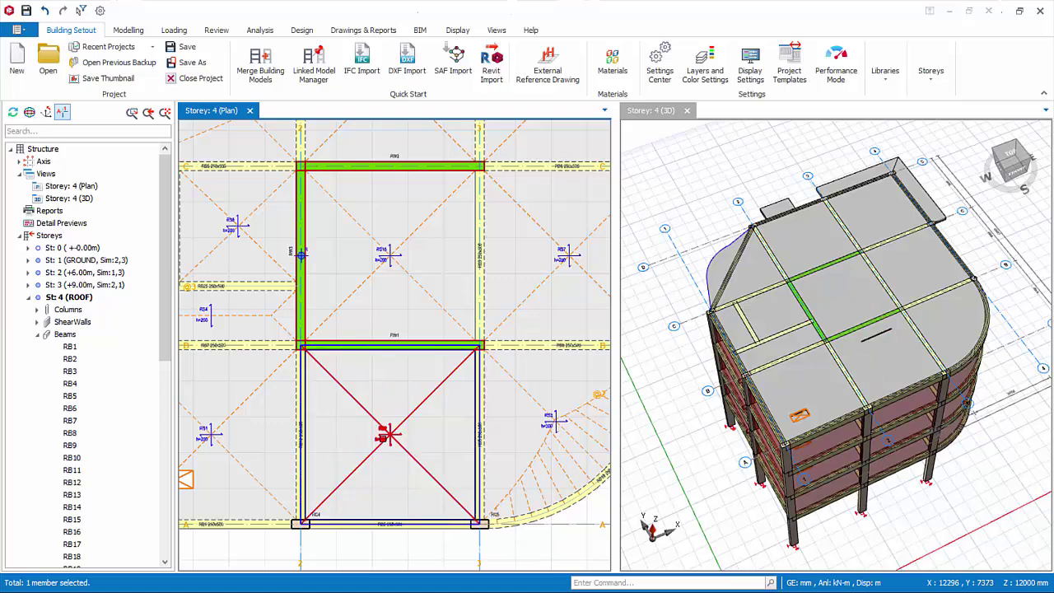
pyautogui.scroll(-3, 382, 437)
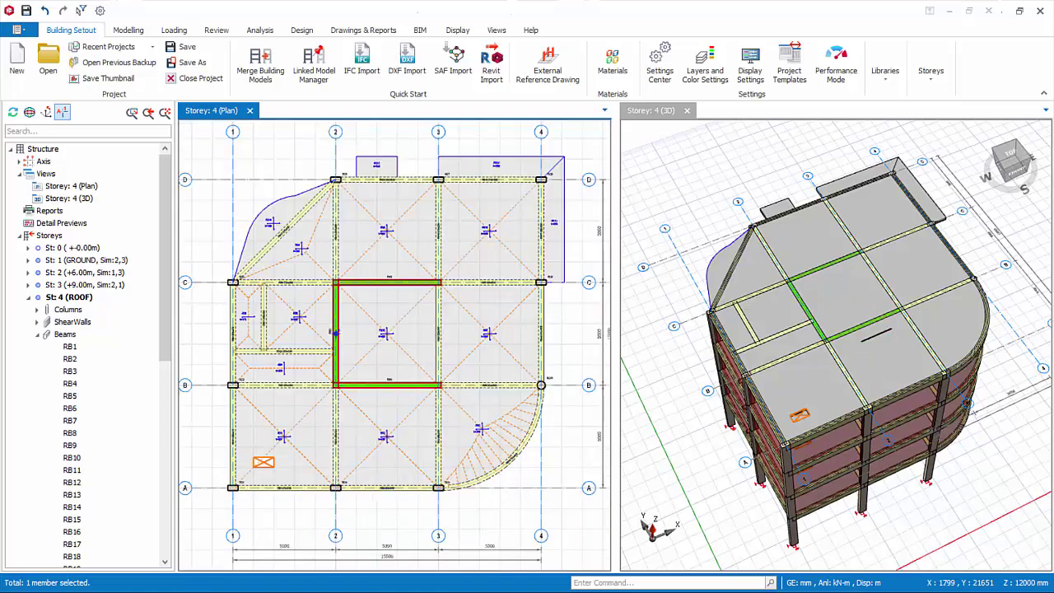